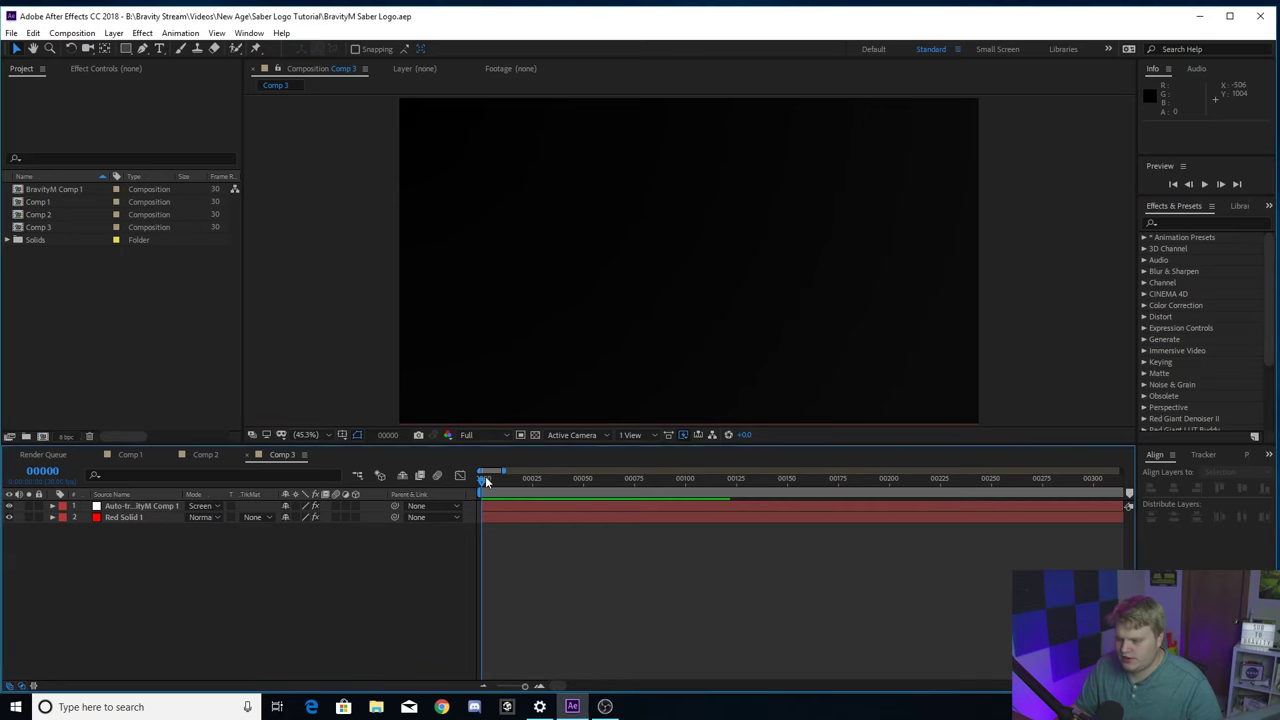
Preview the finished green BRAVITYM saber in Comp 3, then rewind the playhead to frame 0.
key("space")
key("space")
key("space")
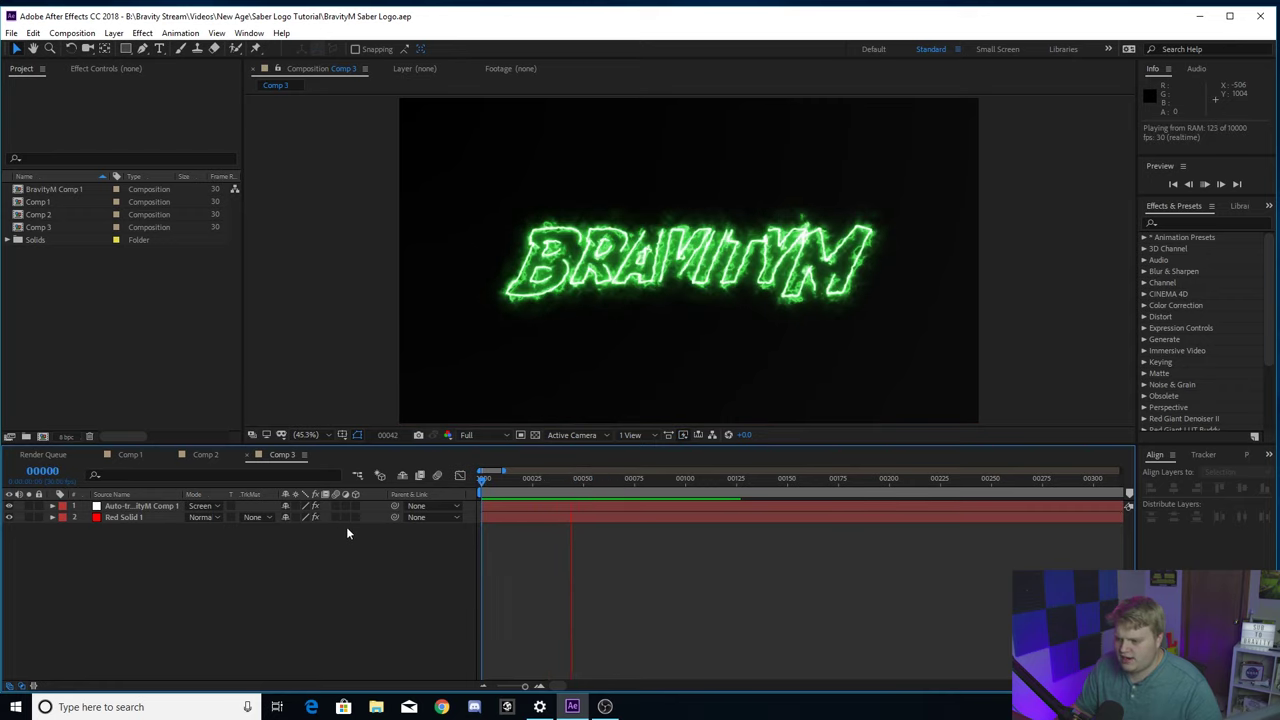
key("space")
left_click_drag(589, 479, 481, 481)
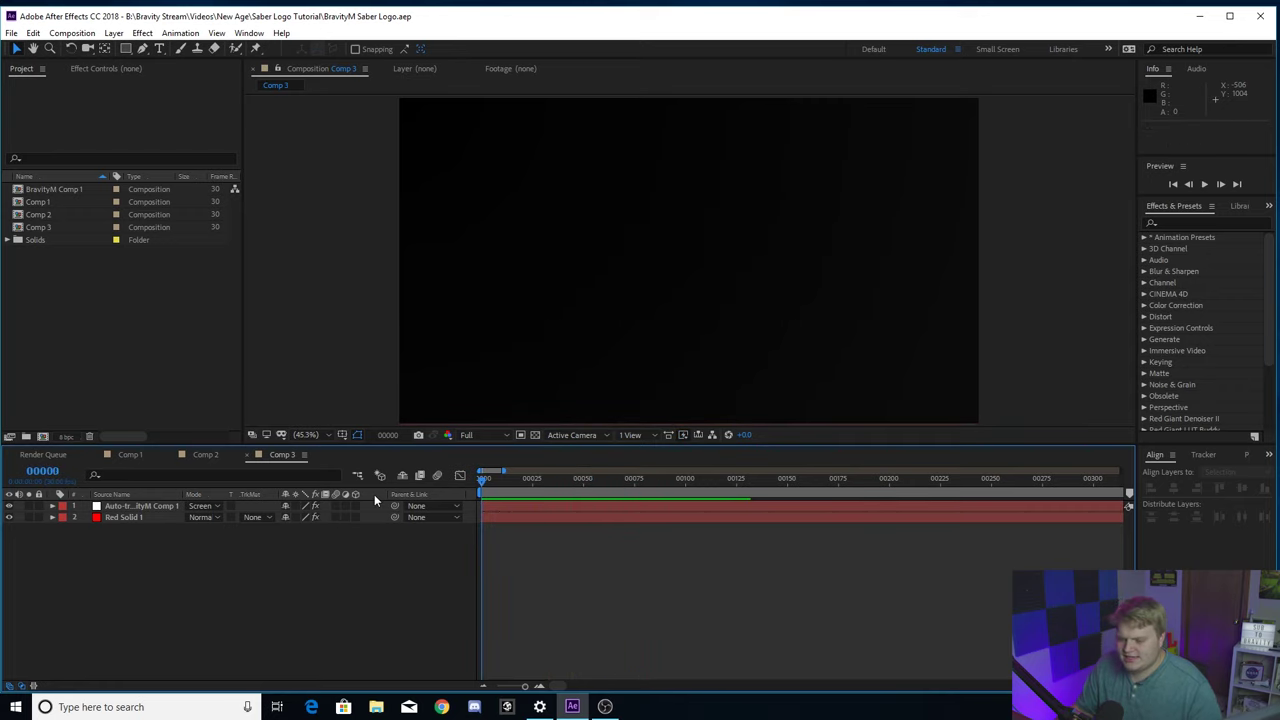
left_click(62, 36)
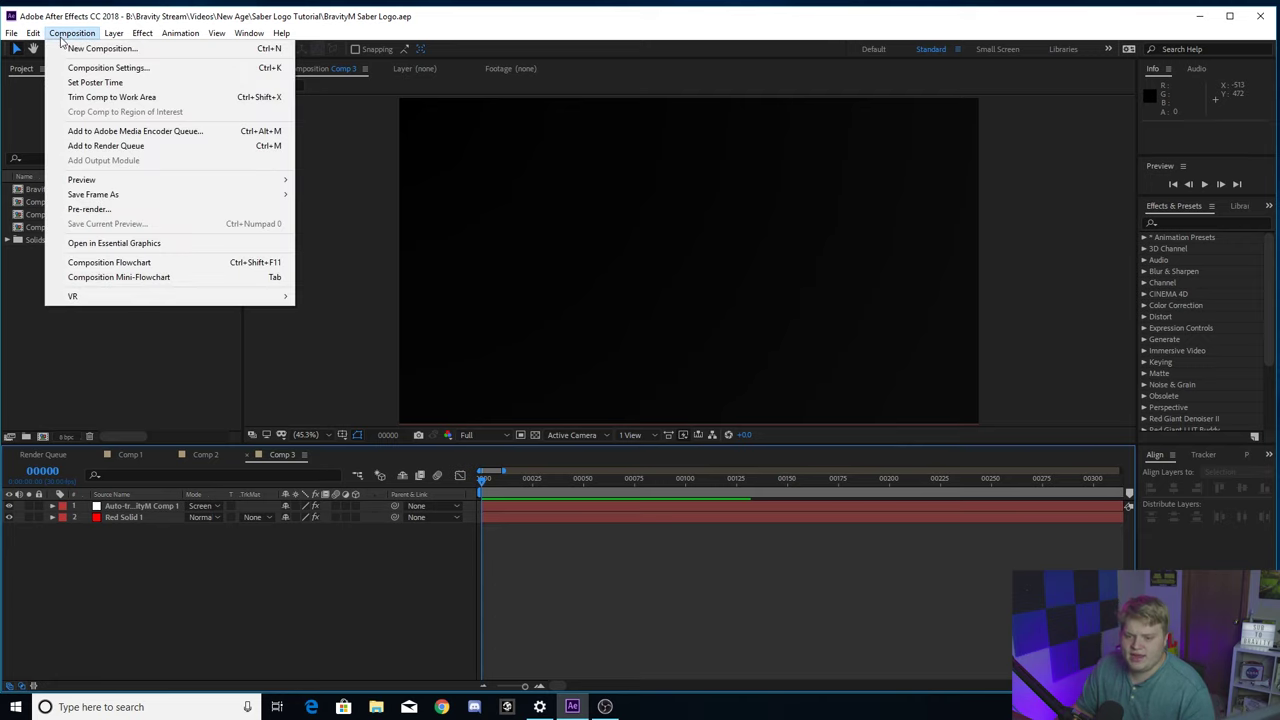
Create a new 1920×1080 composition, Comp 4, with default settings.
left_click(99, 50)
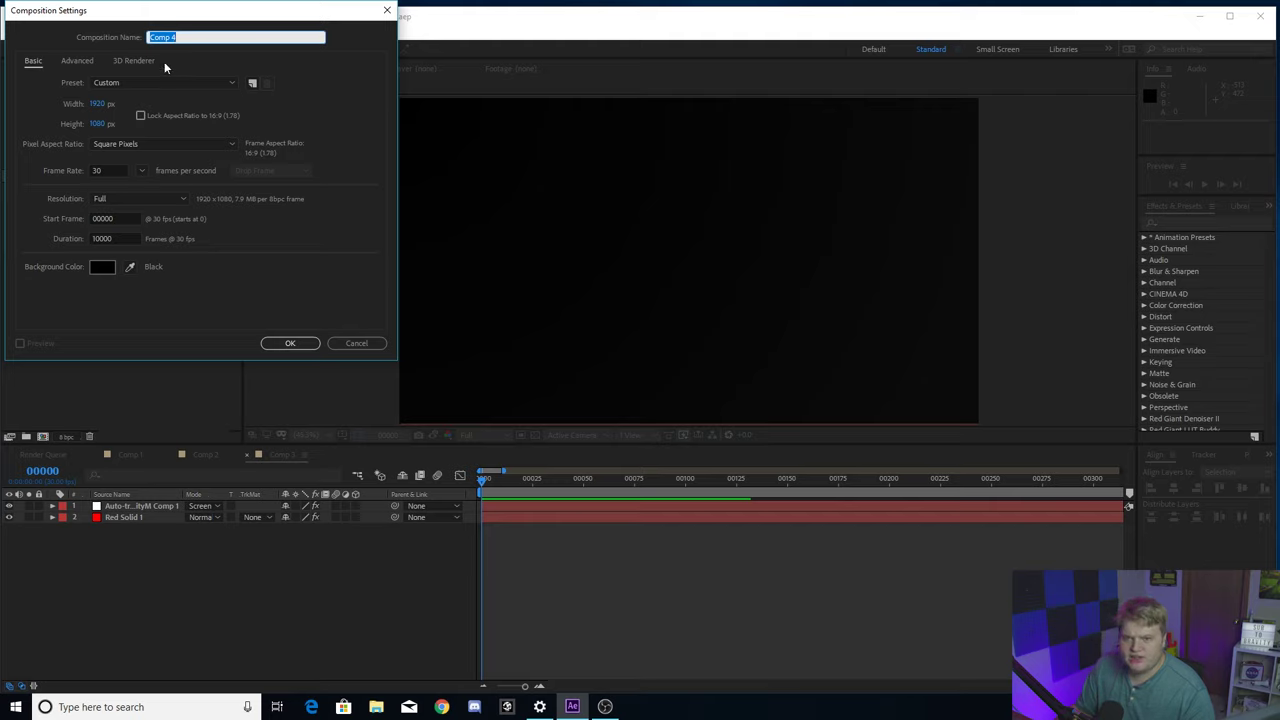
left_click(291, 345)
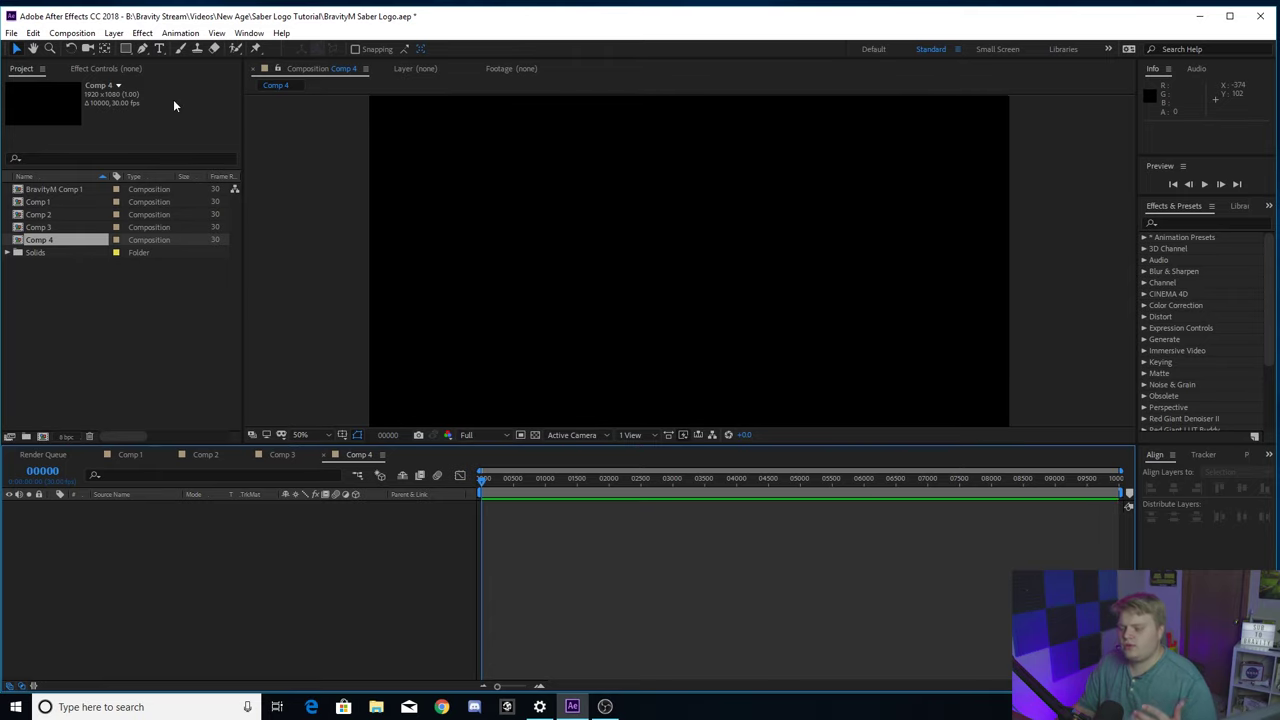
scroll(575, 196, "down", 2)
Add a centered white 'BRAVITYM' text layer to Comp 4 and select it.
left_click(159, 48)
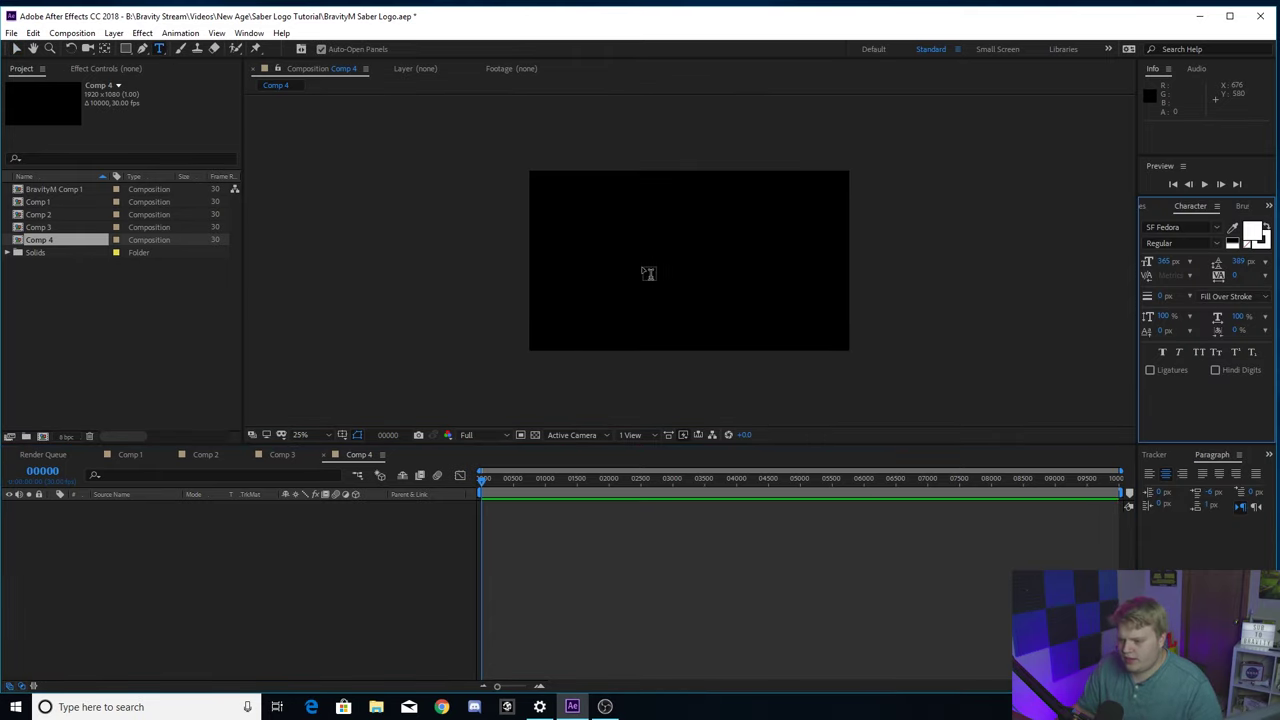
left_click(644, 272)
type("BRA")
key("BackSpace")
type("AVITYM")
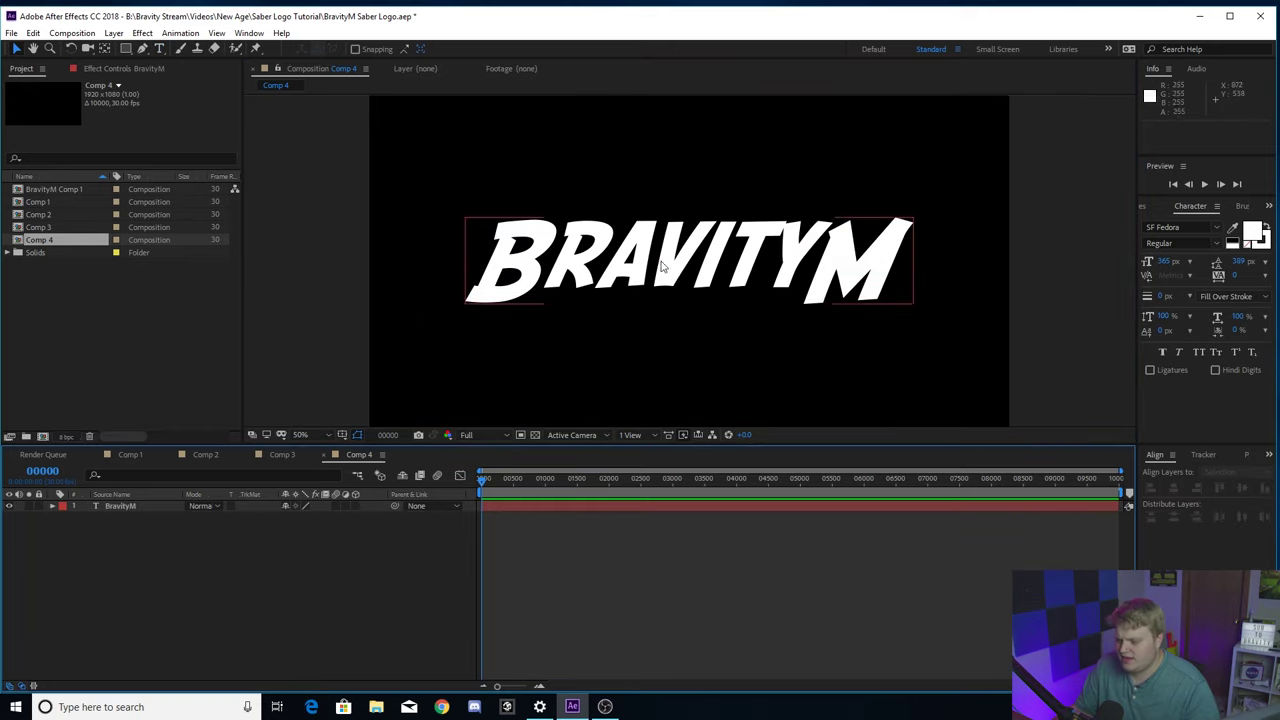
scroll(670, 255, "down", 2)
left_click(685, 281)
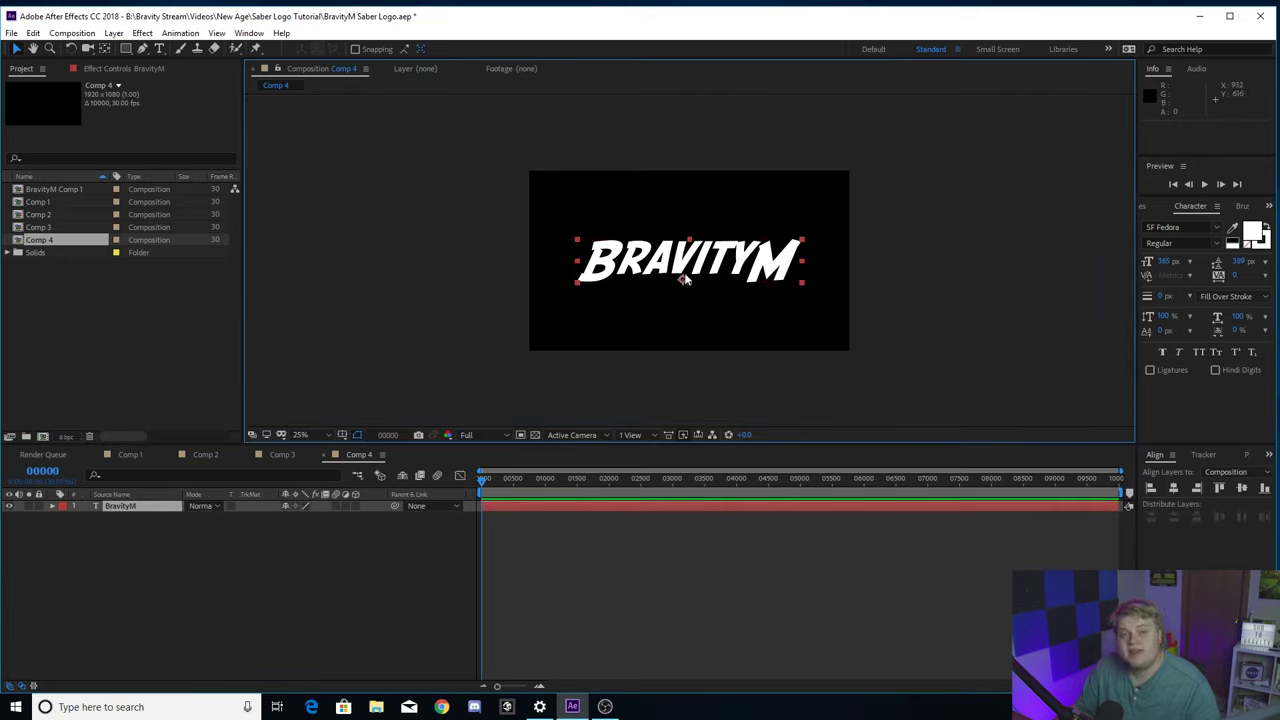
left_click(167, 508)
Pre-compose the BravityM text layer into 'BravityM Comp 2', moving all attributes, and select it.
right_click(161, 506)
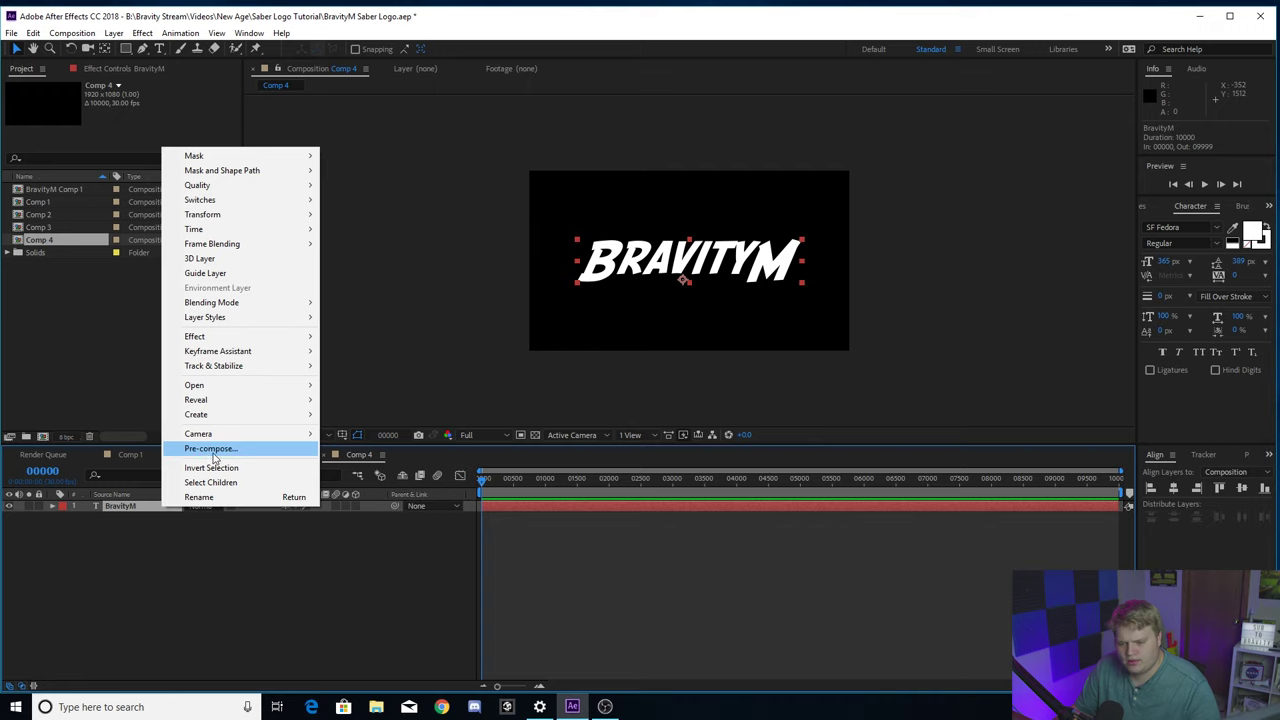
left_click(213, 452)
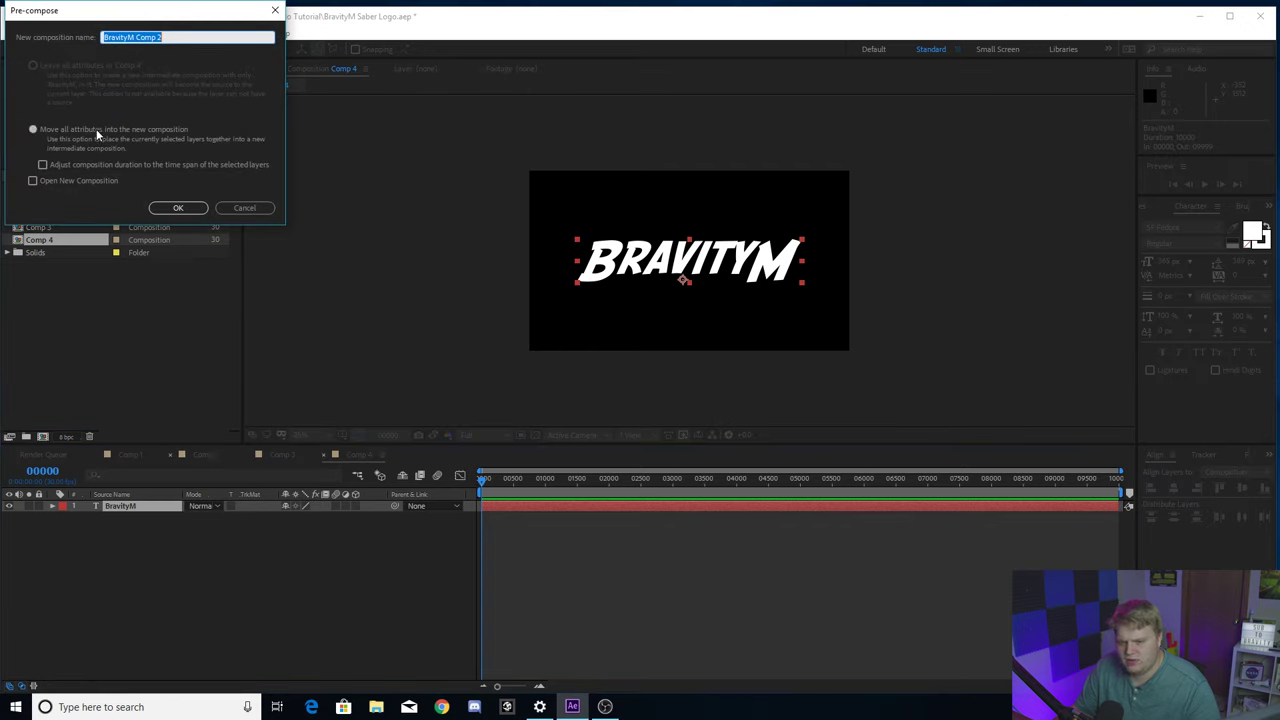
left_click(171, 207)
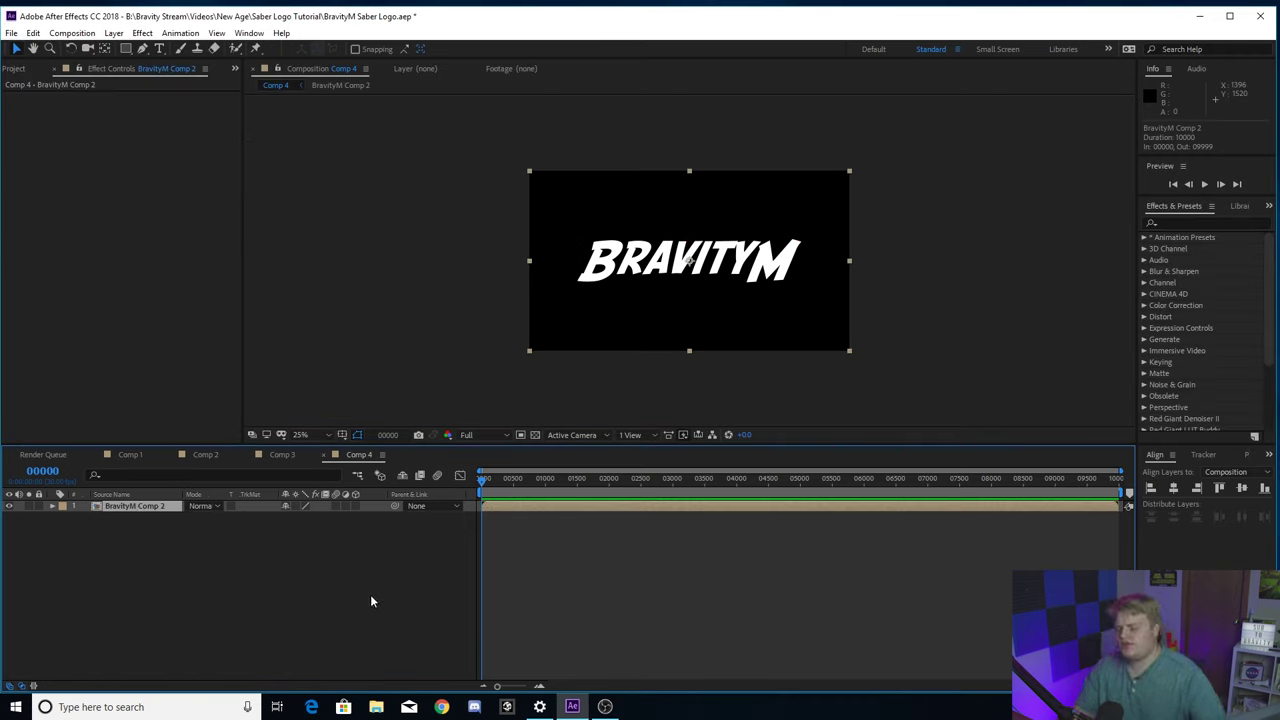
left_click(150, 518)
left_click(150, 506)
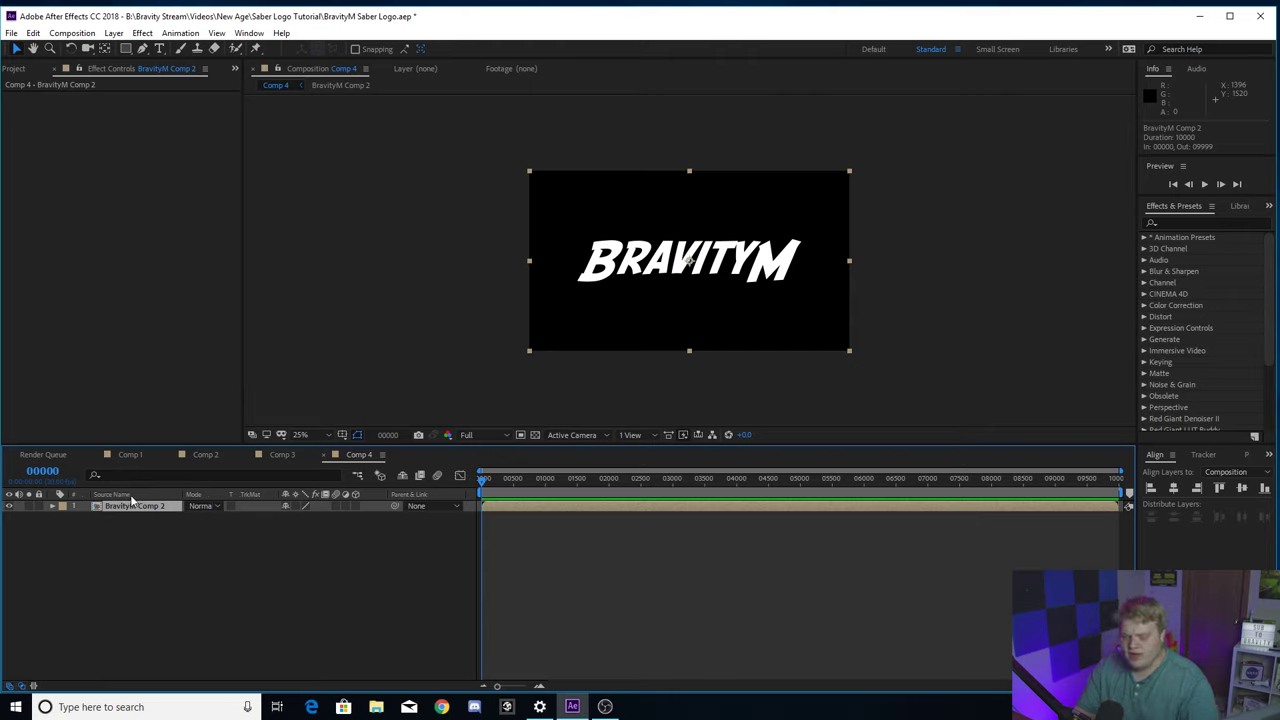
Auto-trace the precomp's alpha channel with 0-pixel blur, applied to a new layer.
left_click(114, 33)
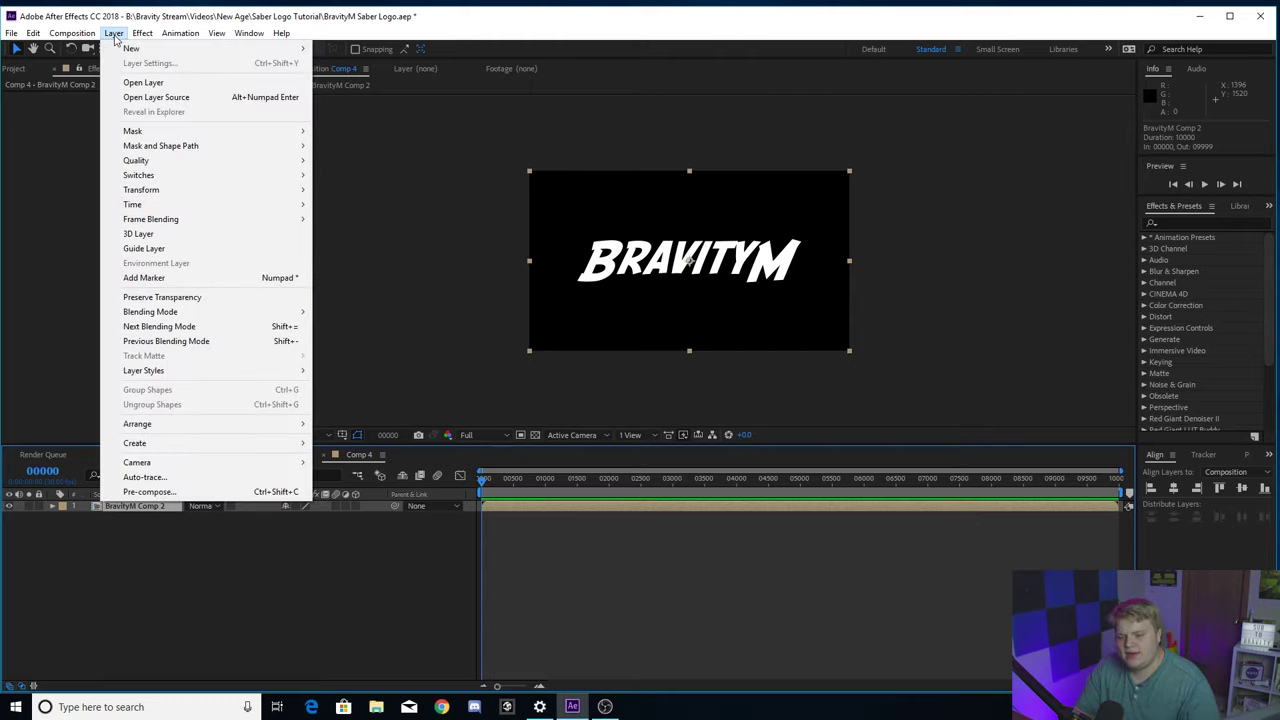
left_click(151, 481)
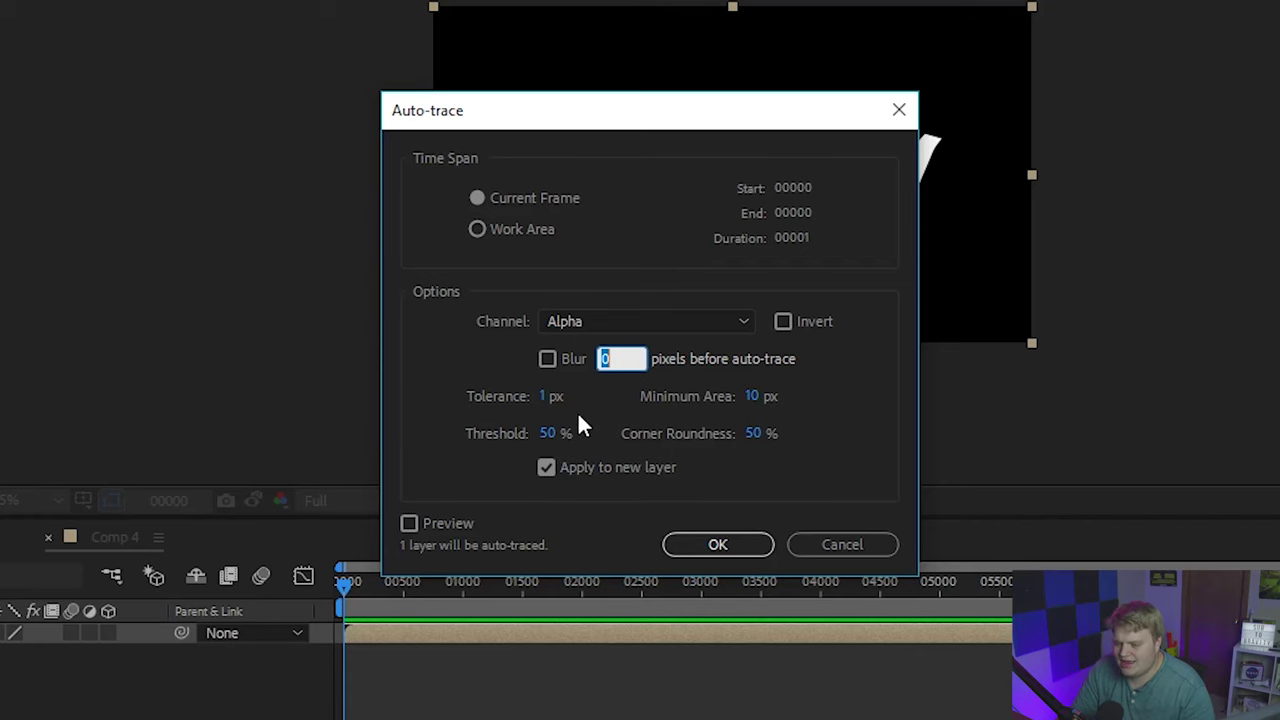
left_click(552, 466)
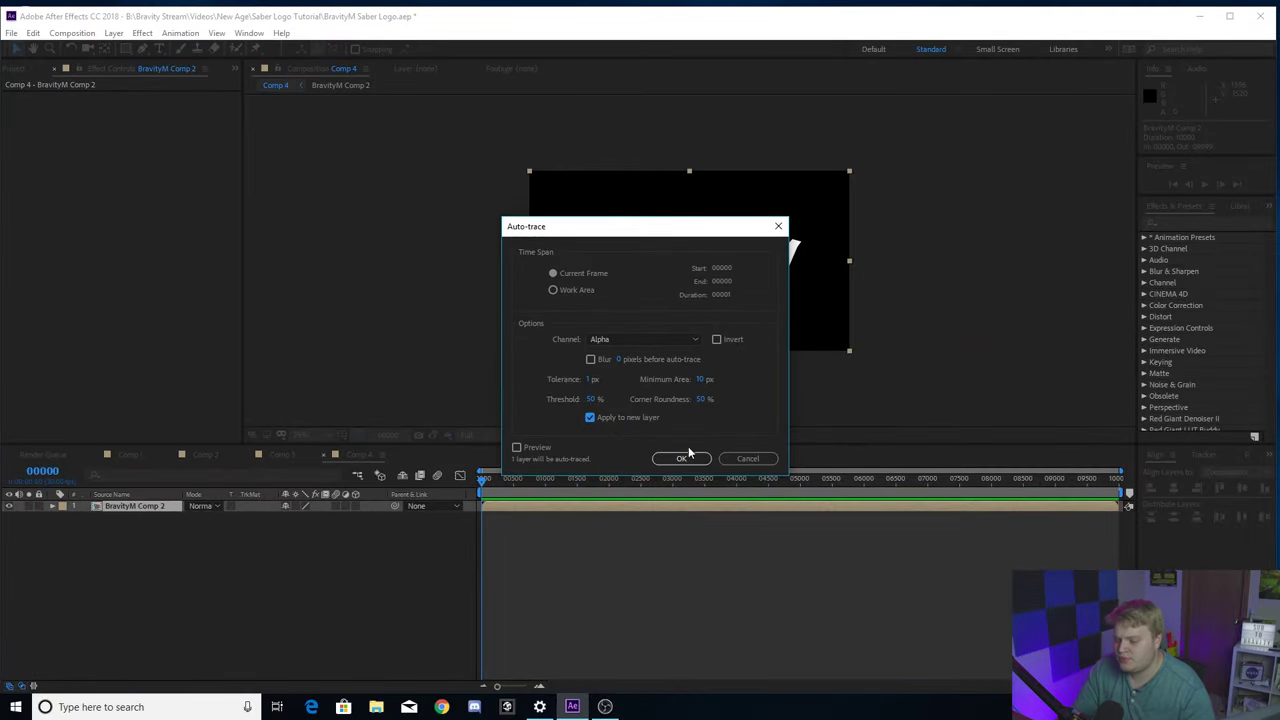
left_click(682, 458)
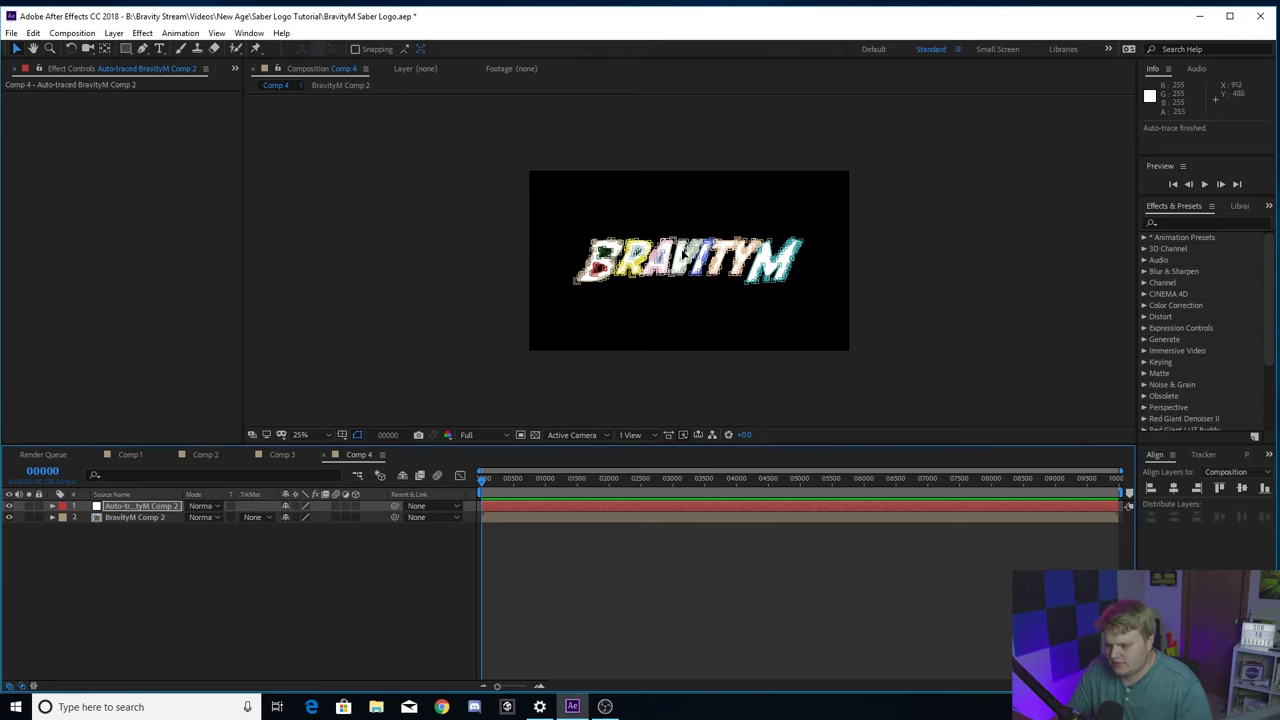
scroll(666, 257, "up", 5)
scroll(666, 257, "down", 1)
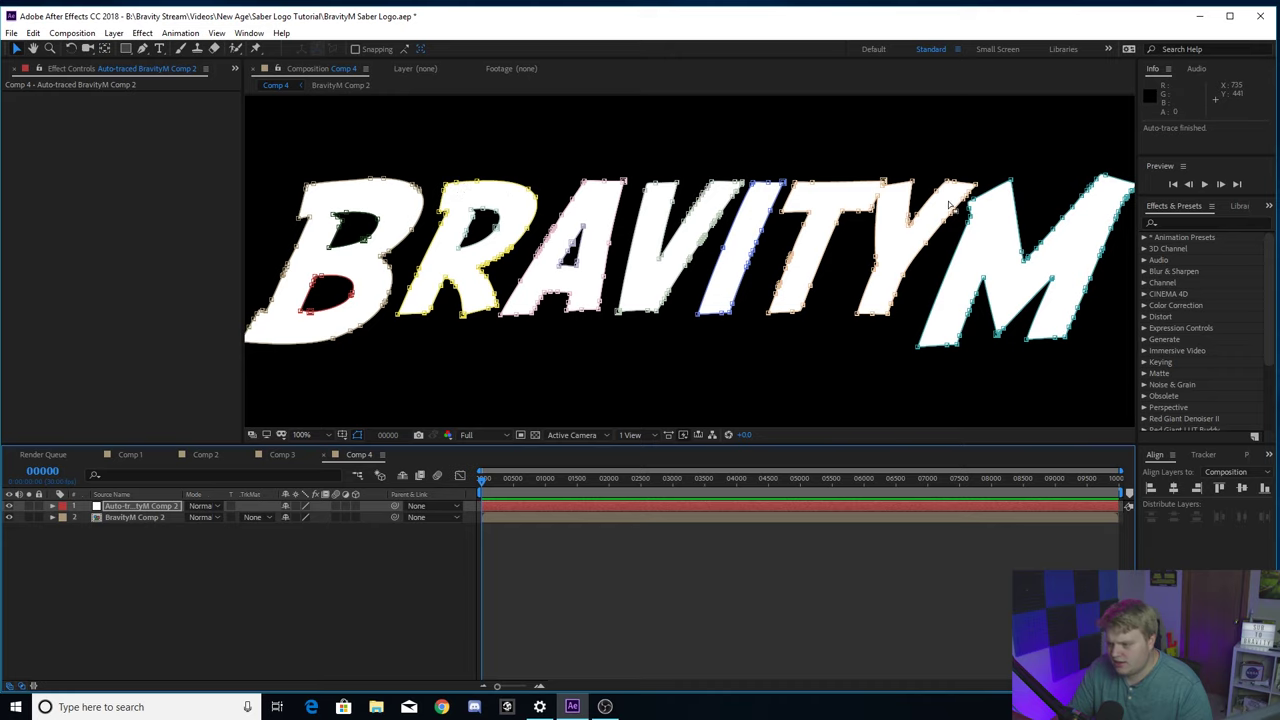
scroll(757, 296, "down", 2)
left_click(5, 522)
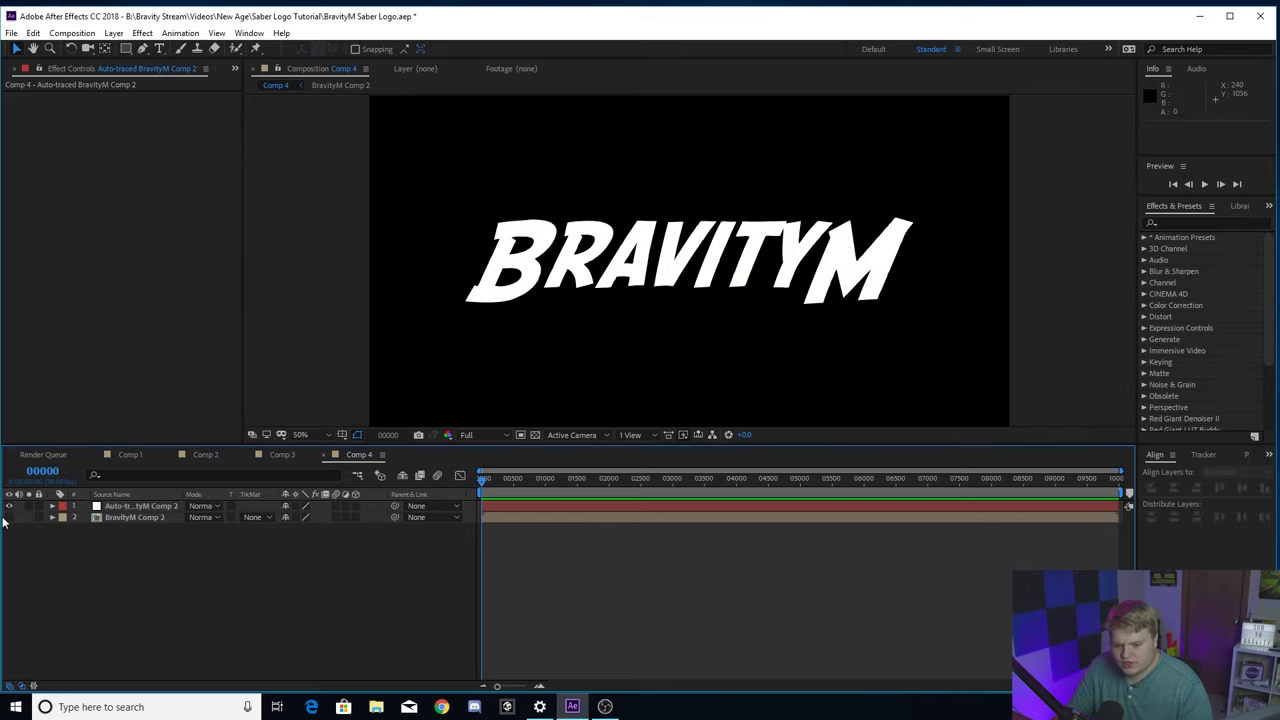
left_click(142, 518)
left_click(5, 522)
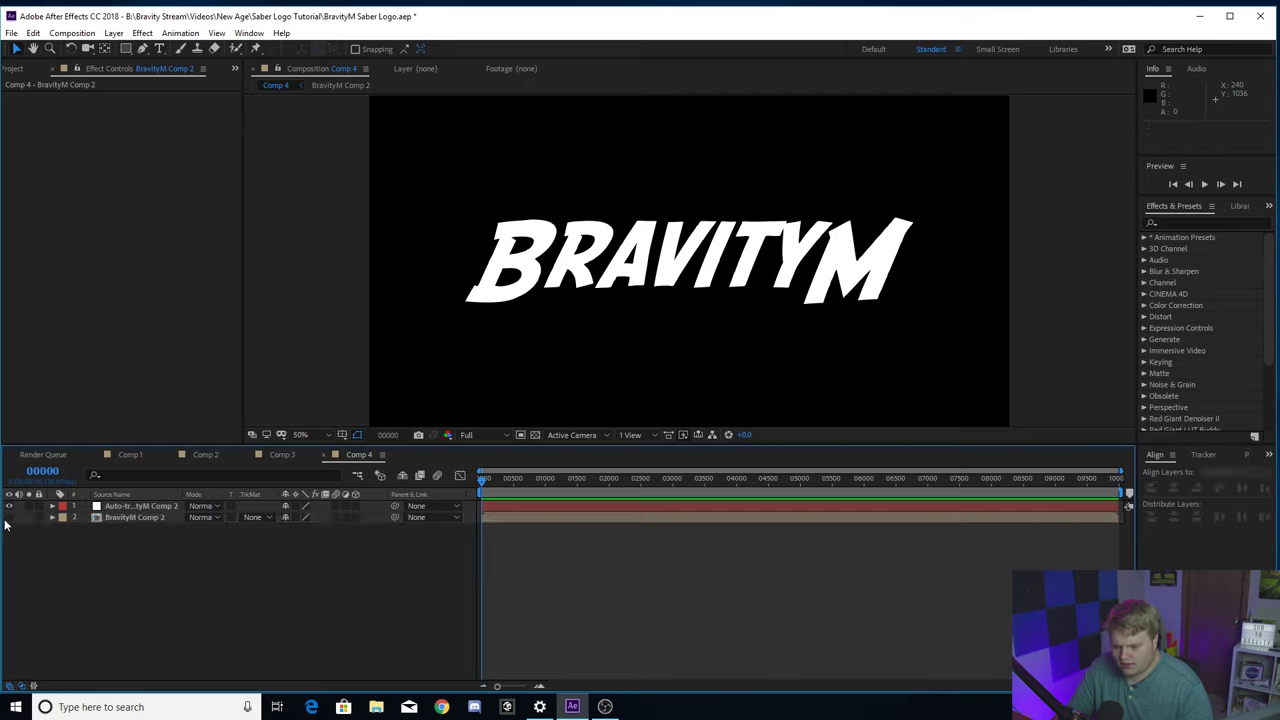
left_click(172, 519)
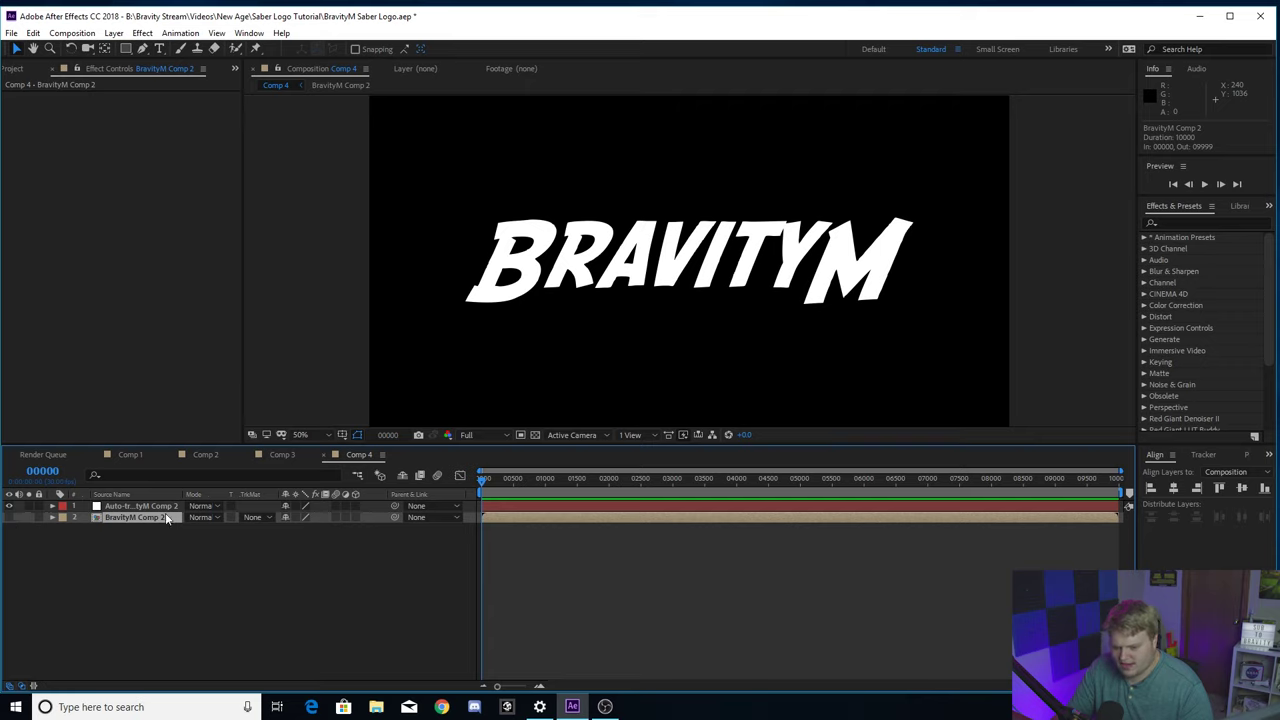
left_click(150, 507)
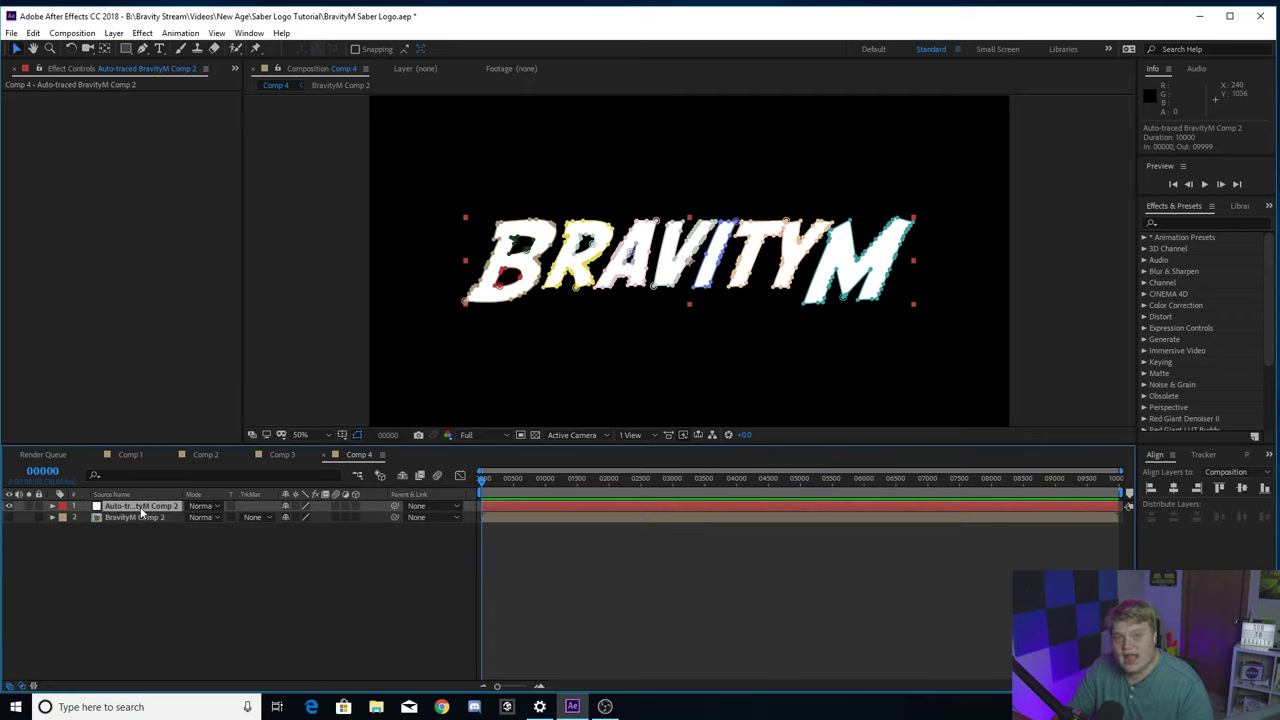
Find Saber in Effects & Presets and apply it to the Auto-traced BravityM Comp 2 layer.
left_click(1205, 221)
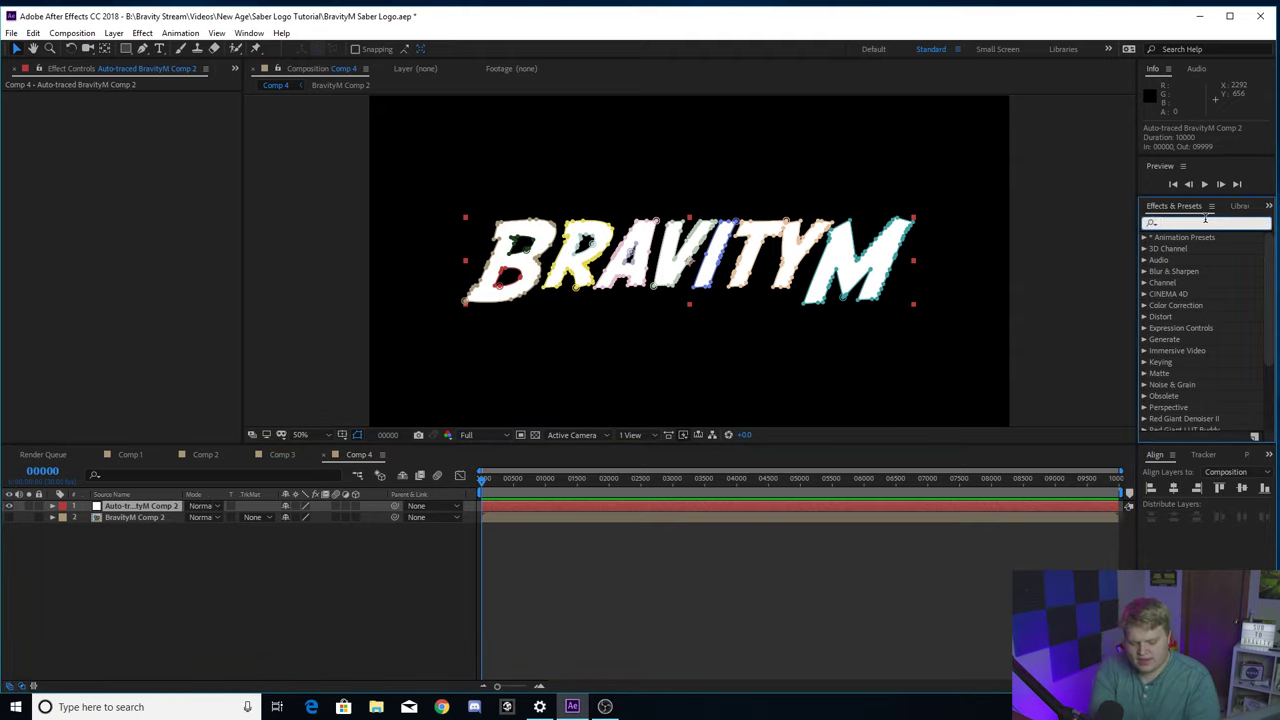
type("saber")
left_click(1212, 298)
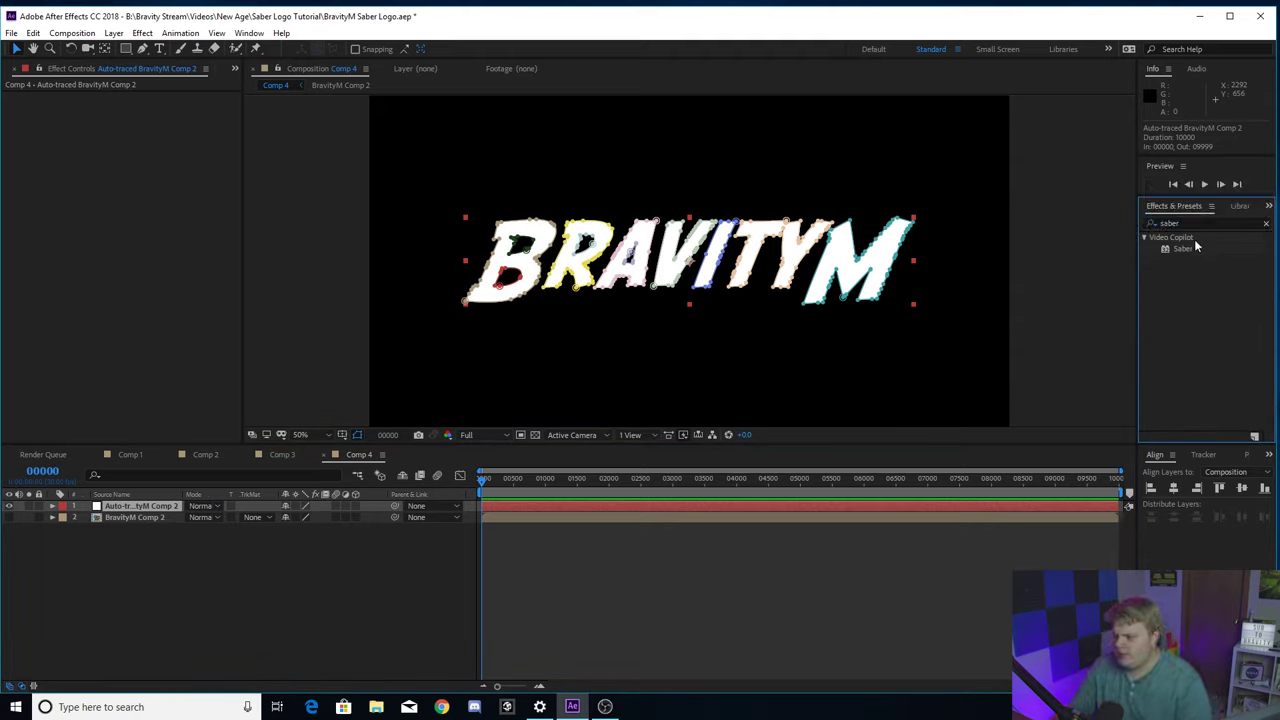
mouse_move(1190, 254)
left_mouse_down()
mouse_move(93, 571)
mouse_move(114, 580)
mouse_move(172, 528)
mouse_move(134, 510)
left_mouse_up()
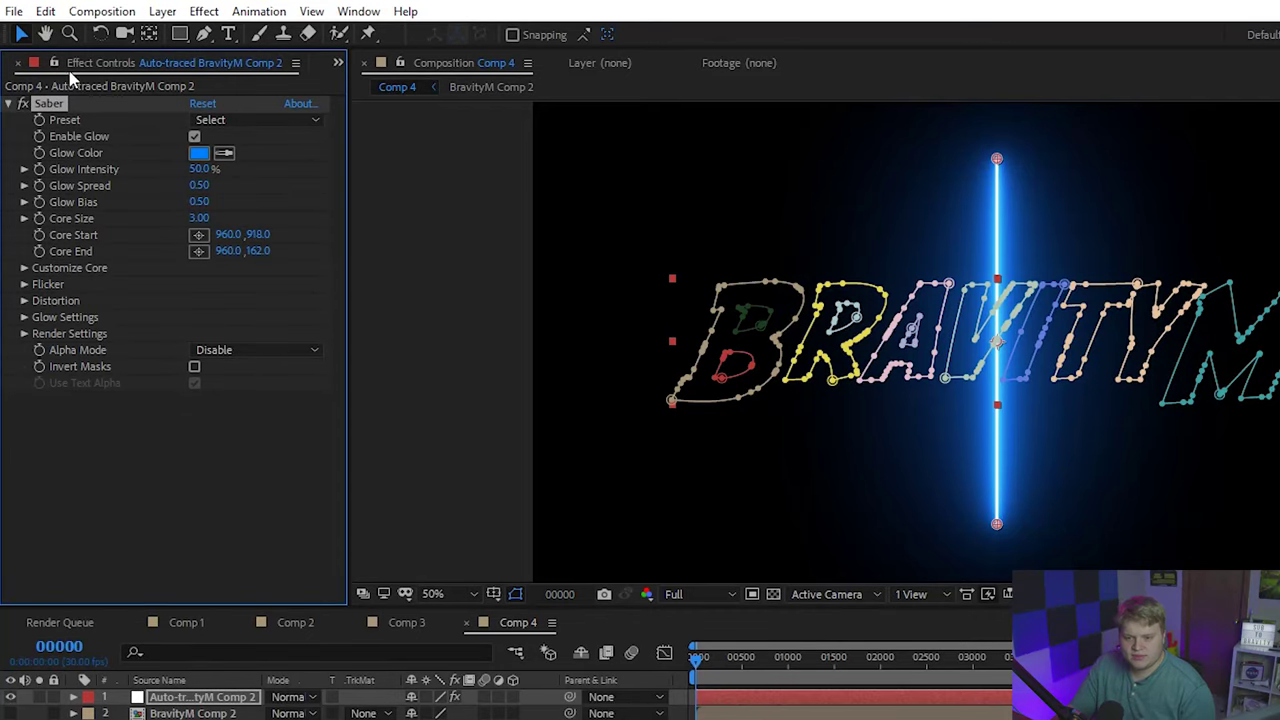
Bring back the Saber settings in Effect Controls and expand Customize Core.
left_click(337, 63)
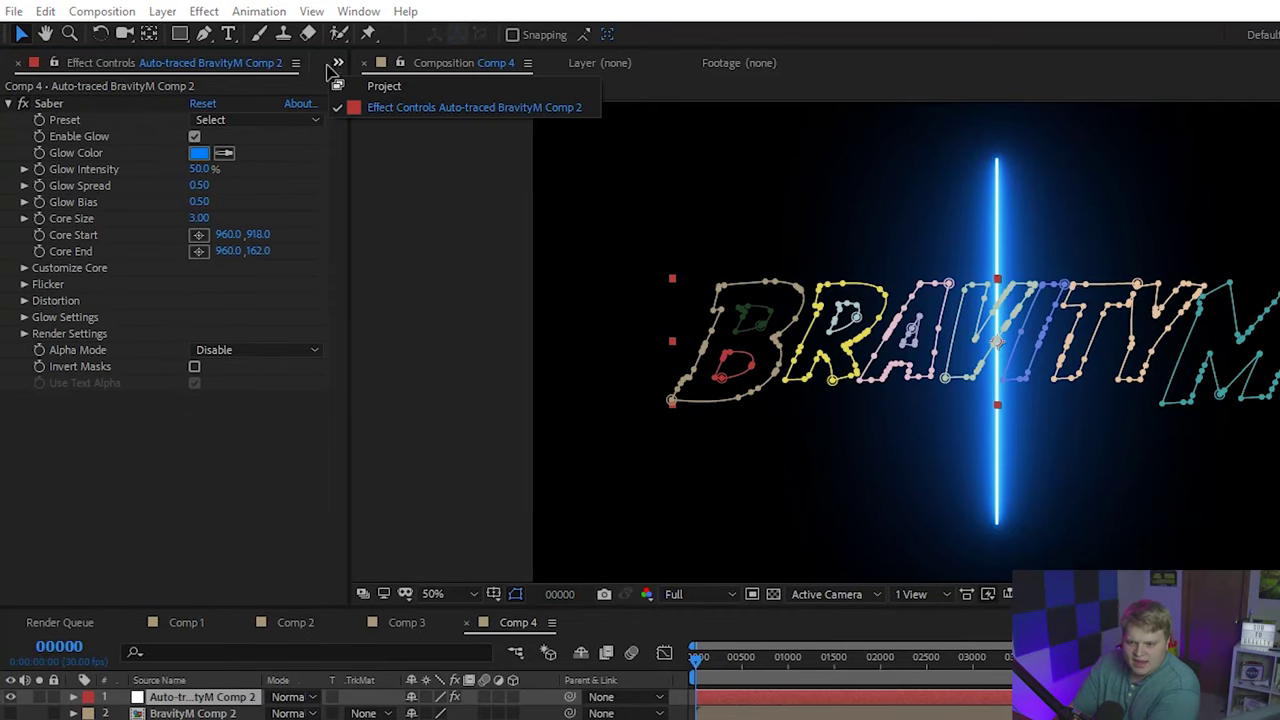
left_click(385, 87)
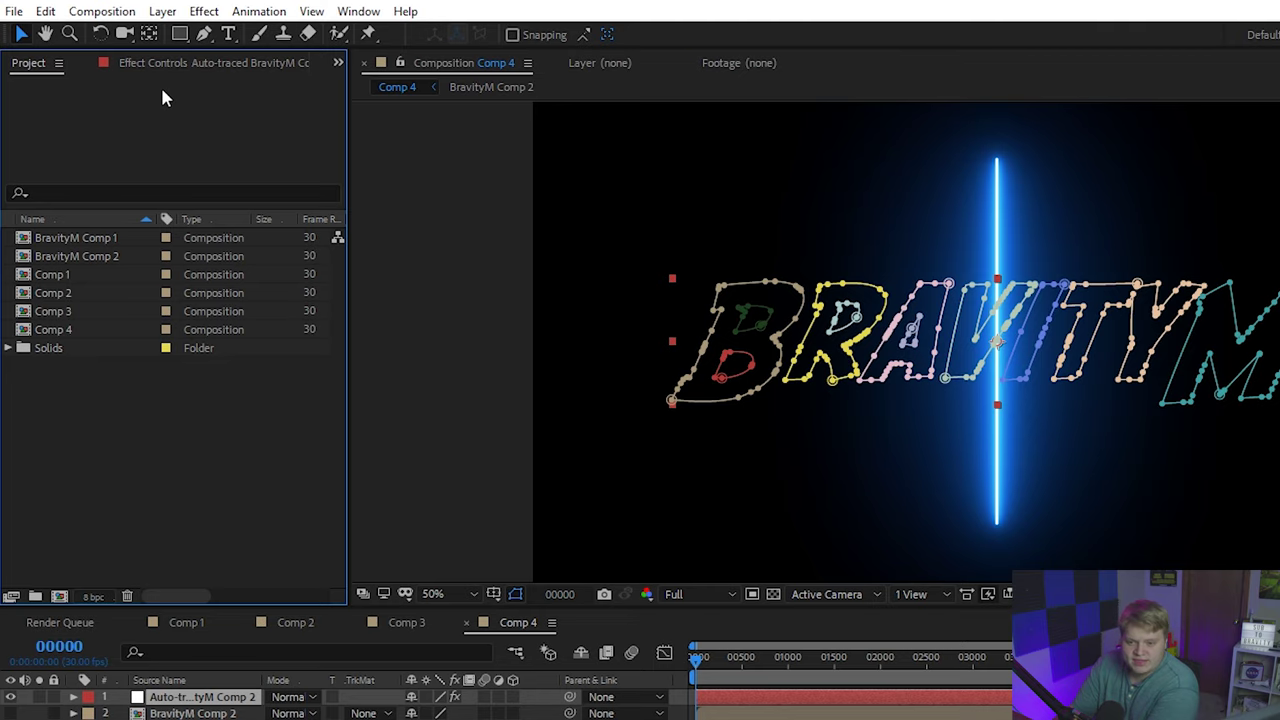
left_click(190, 62)
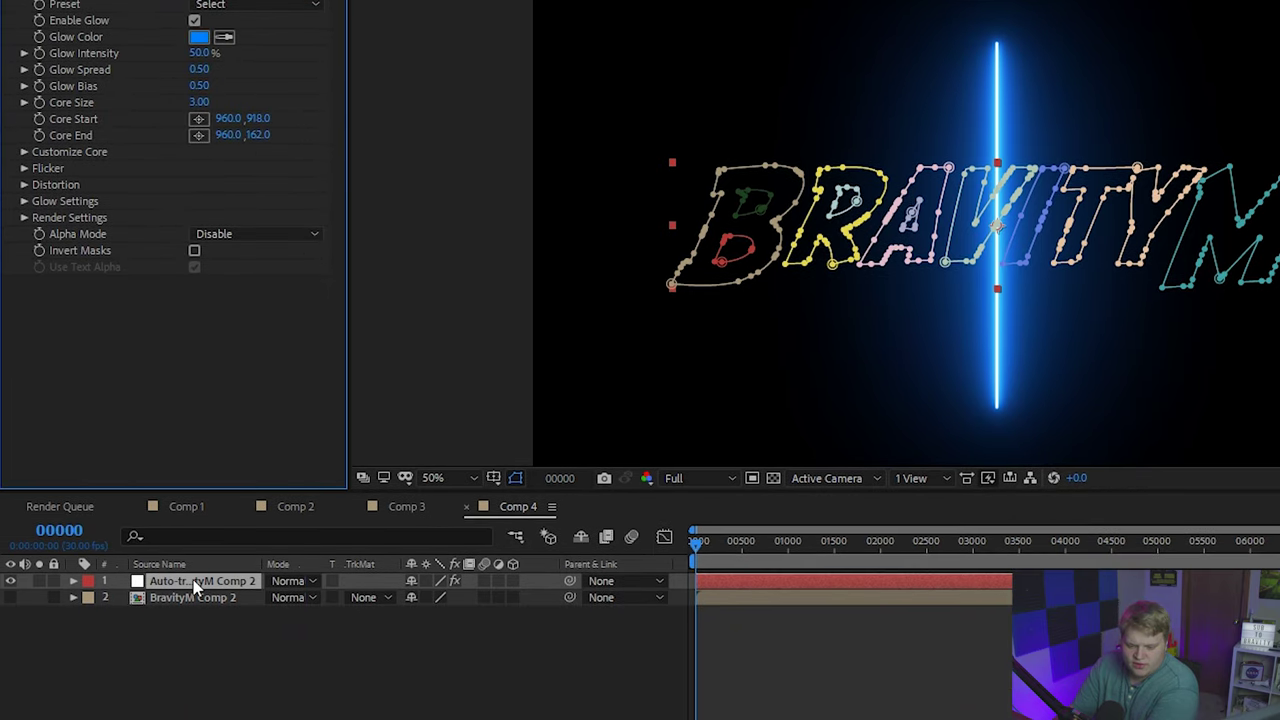
left_click(196, 586)
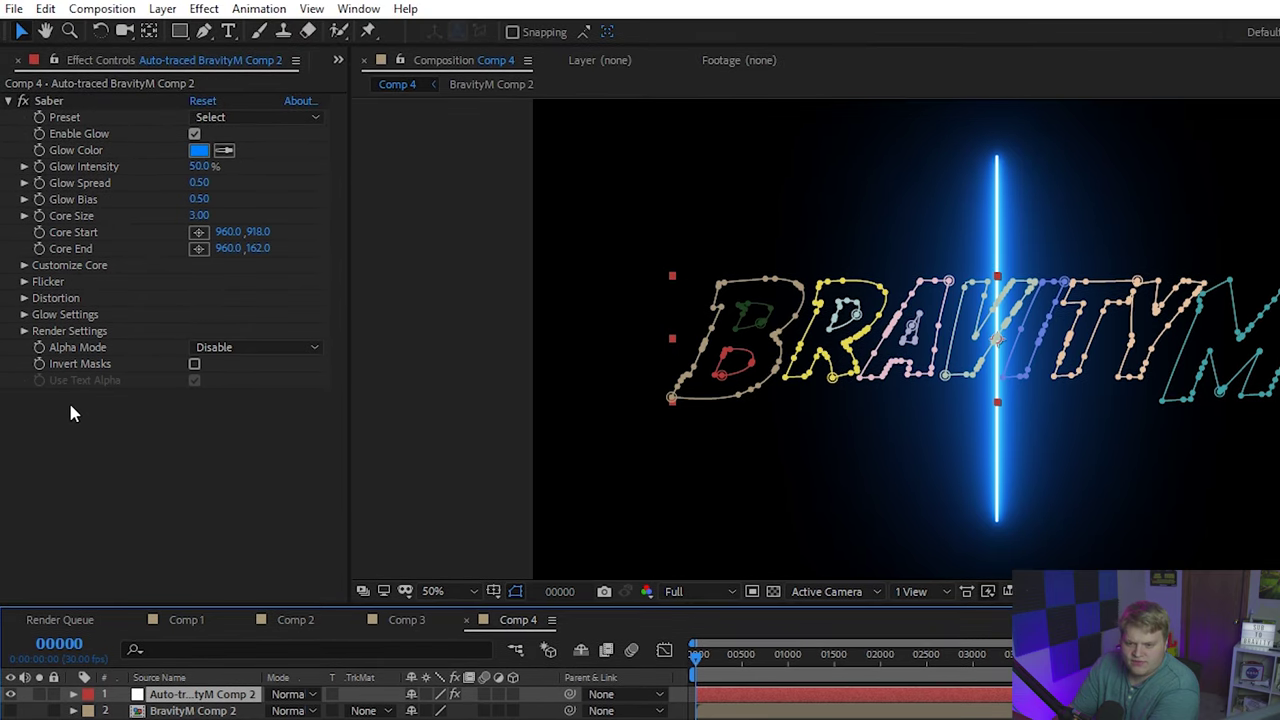
left_click(24, 266)
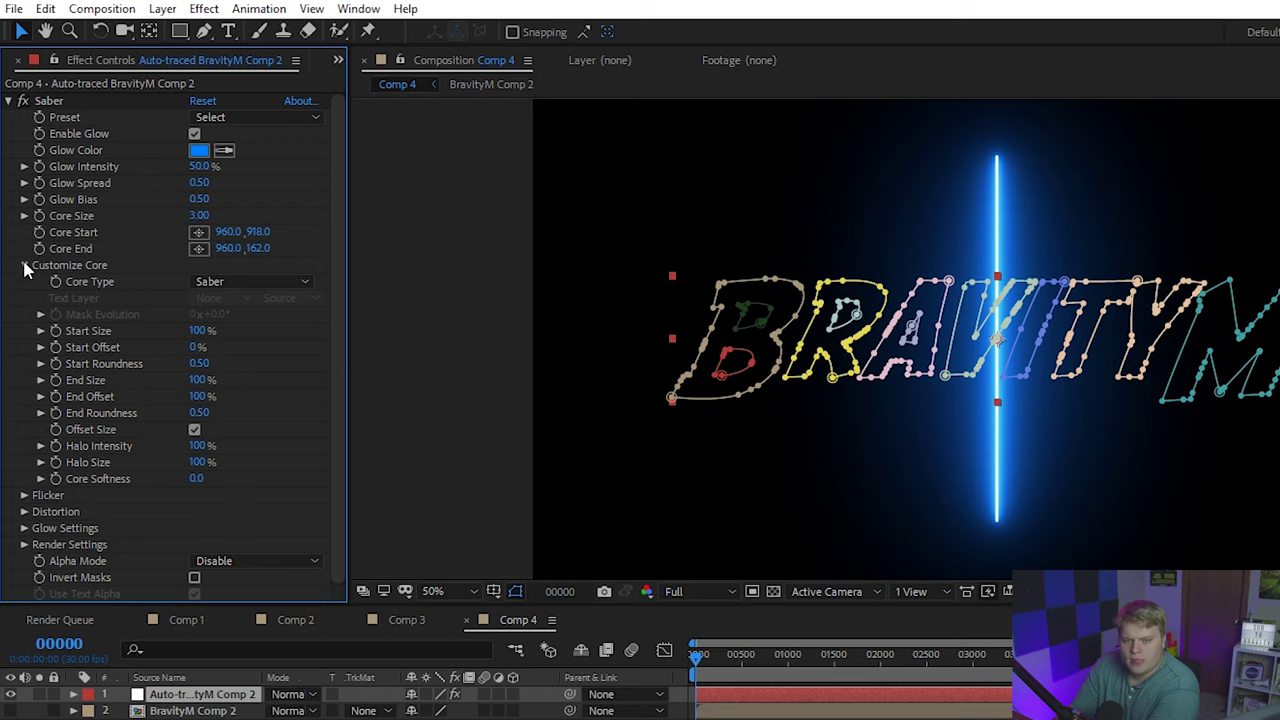
Set Saber's Core Type to Layer Masks so it traces the BRAVITYM outlines.
left_click(239, 282)
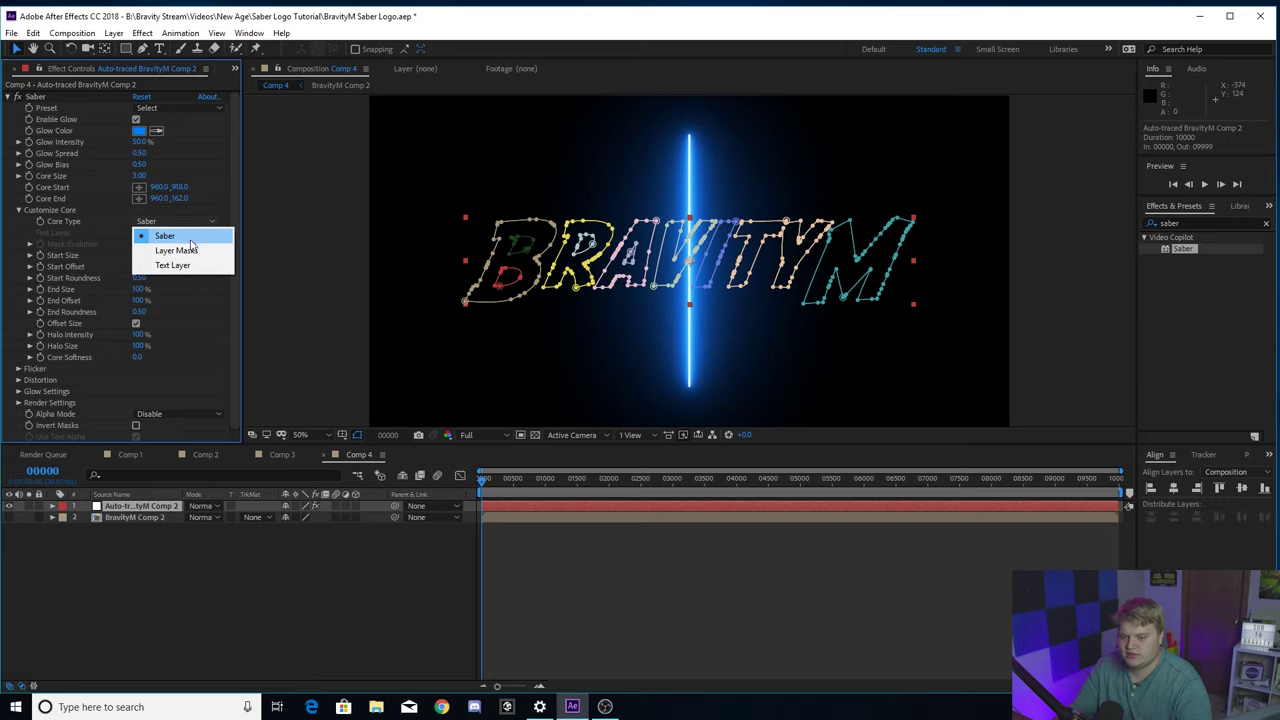
left_click(174, 250)
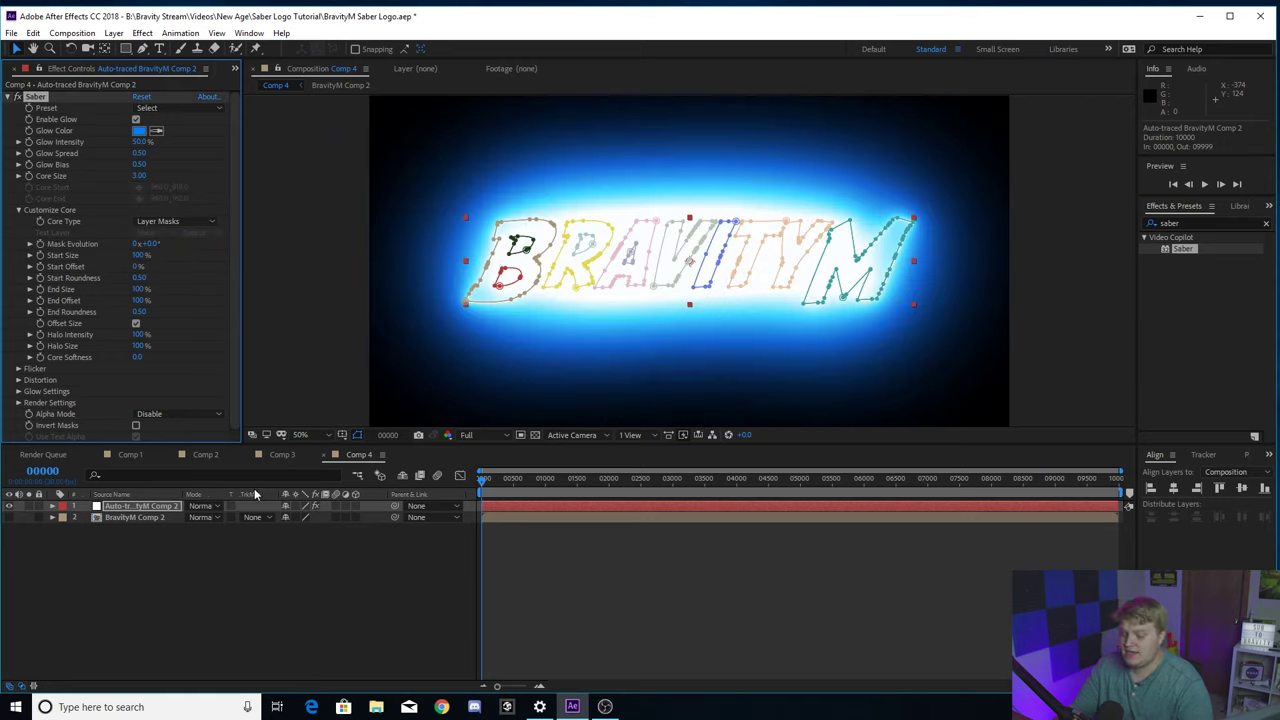
left_click(336, 568)
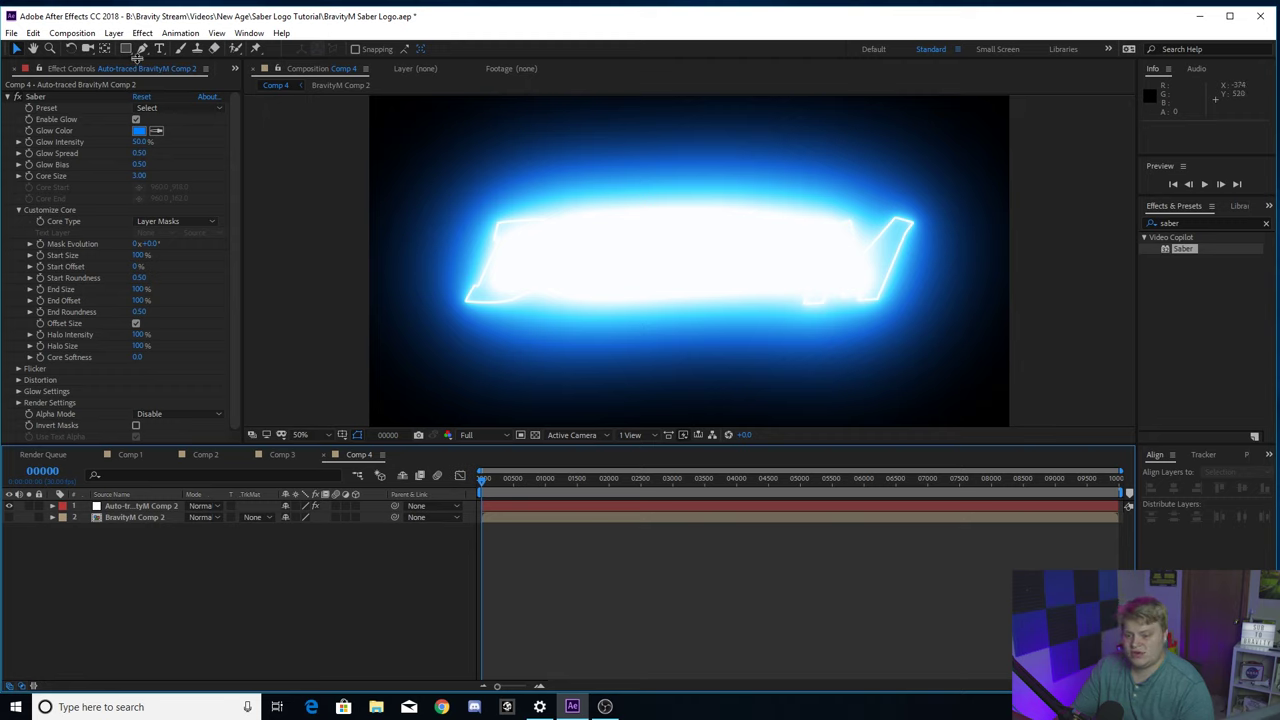
Set Glow Intensity to 500% and then disable the Saber glow.
left_click_drag(140, 142, 113, 160)
left_click(142, 142)
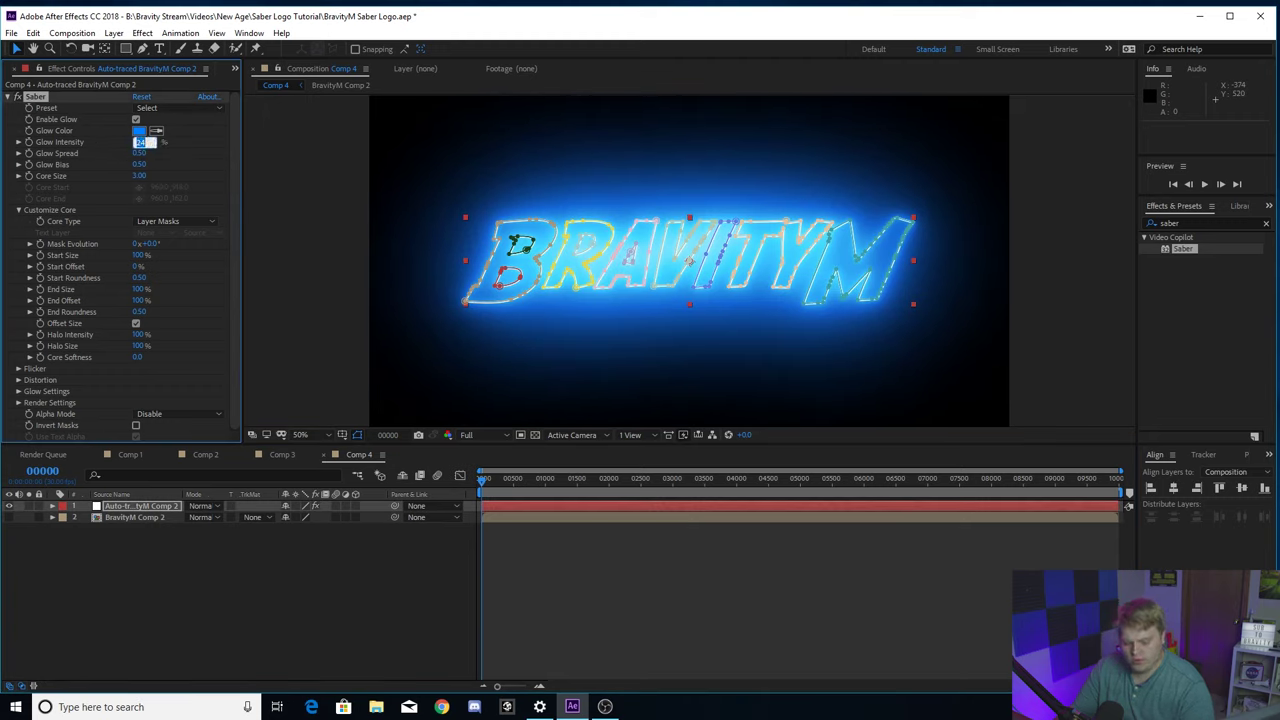
type("500")
key("Return")
left_click(136, 119)
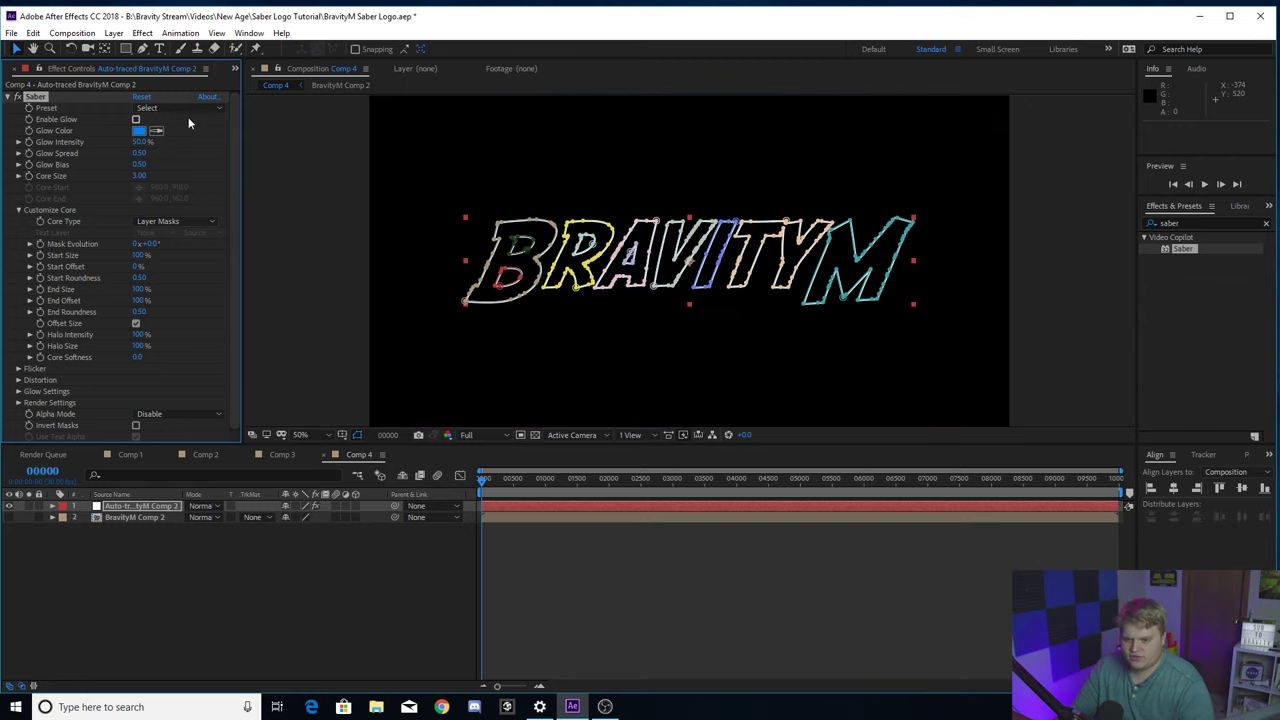
Re-enable the Saber glow and apply the Haze preset.
left_click(172, 107)
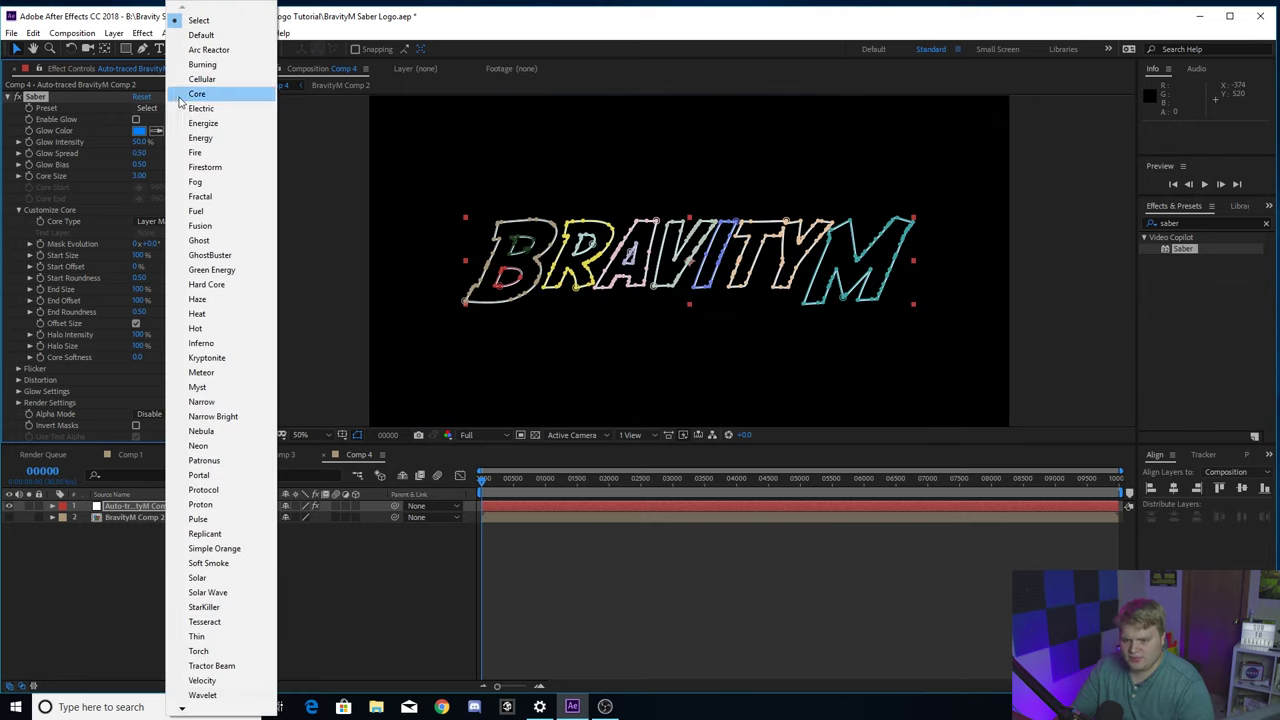
left_click(137, 124)
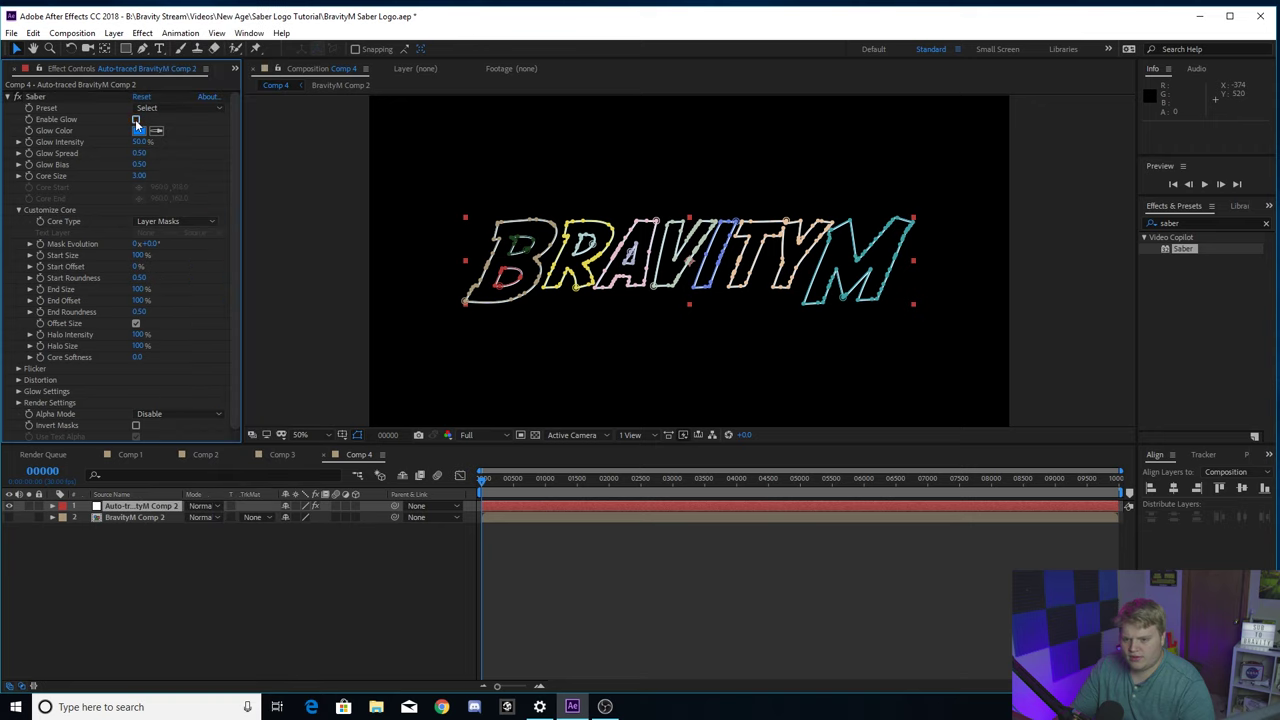
left_click(136, 119)
left_click(172, 107)
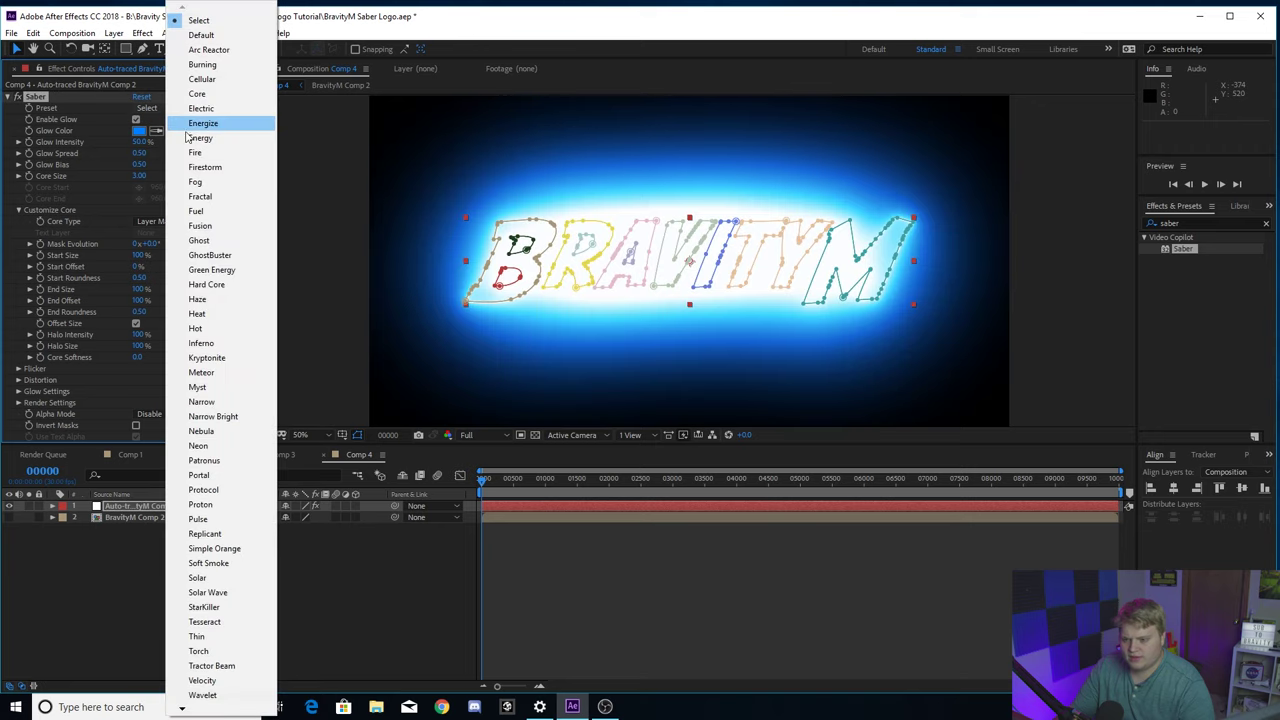
left_click(200, 300)
left_click(290, 611)
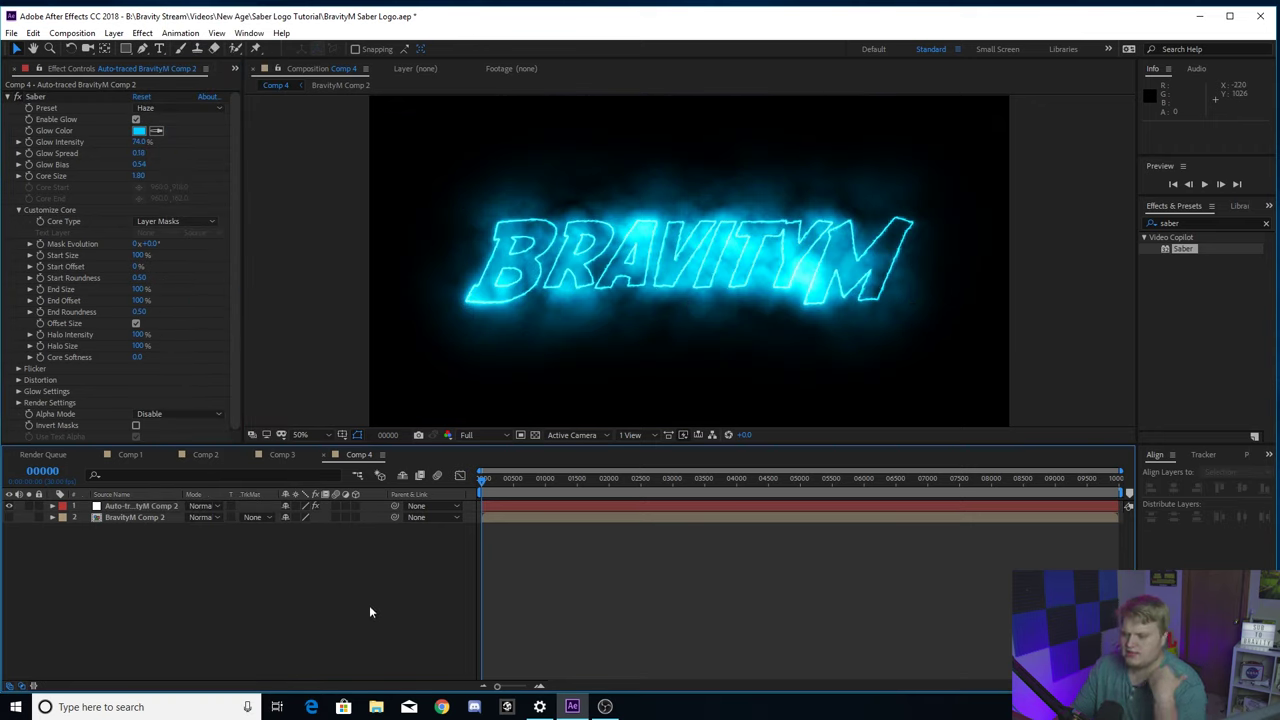
Try the Energize preset, then apply Fire and lower its glow intensity to 7%.
left_click(172, 107)
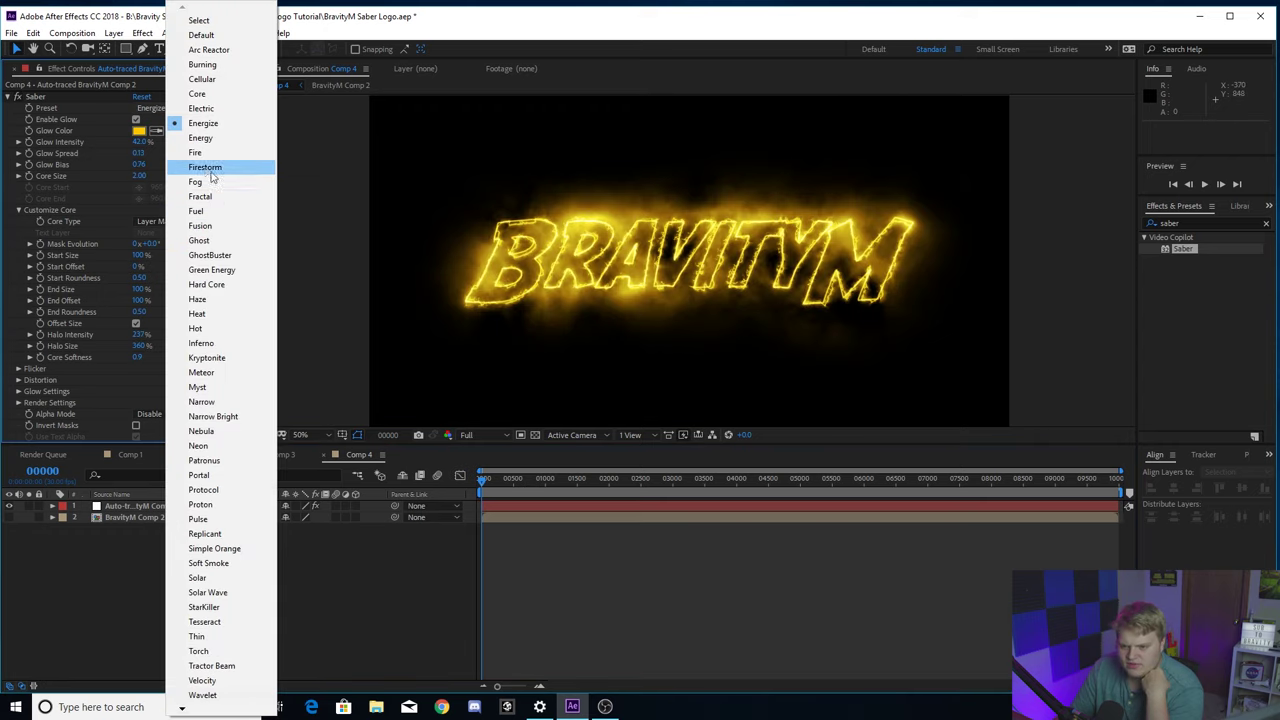
left_click(201, 158)
left_click(200, 155)
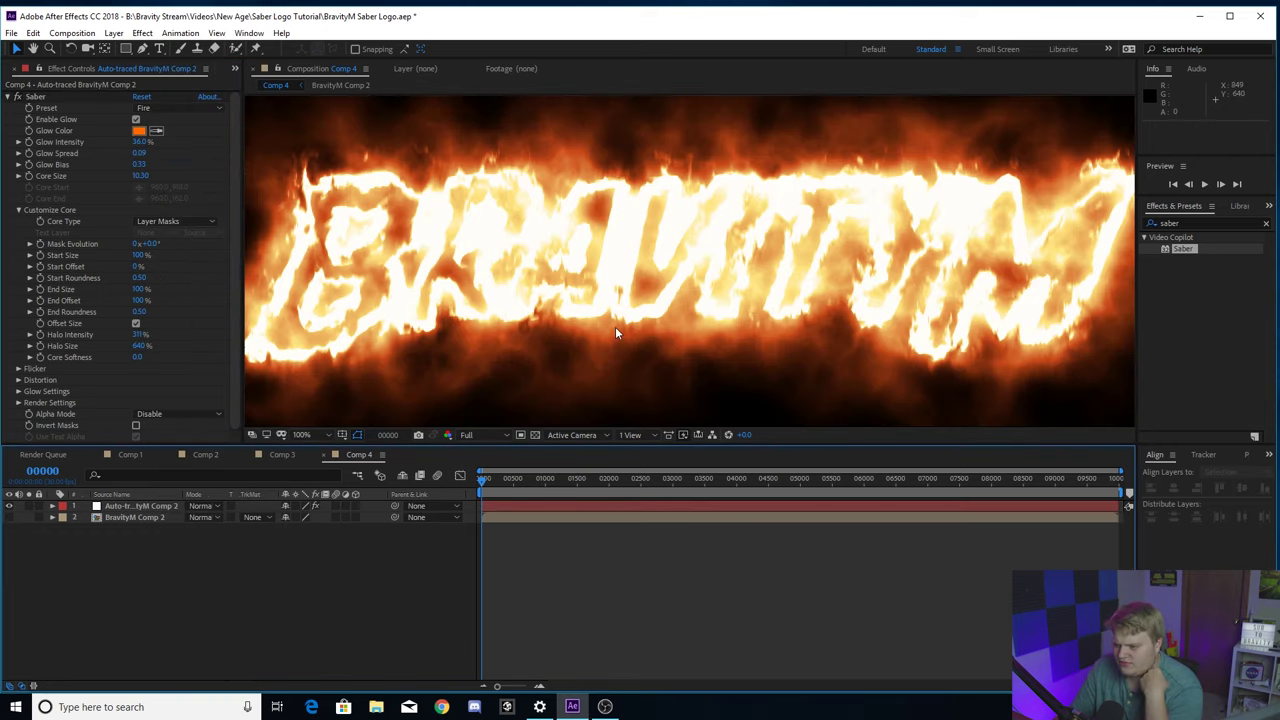
left_click_drag(138, 142, 118, 141)
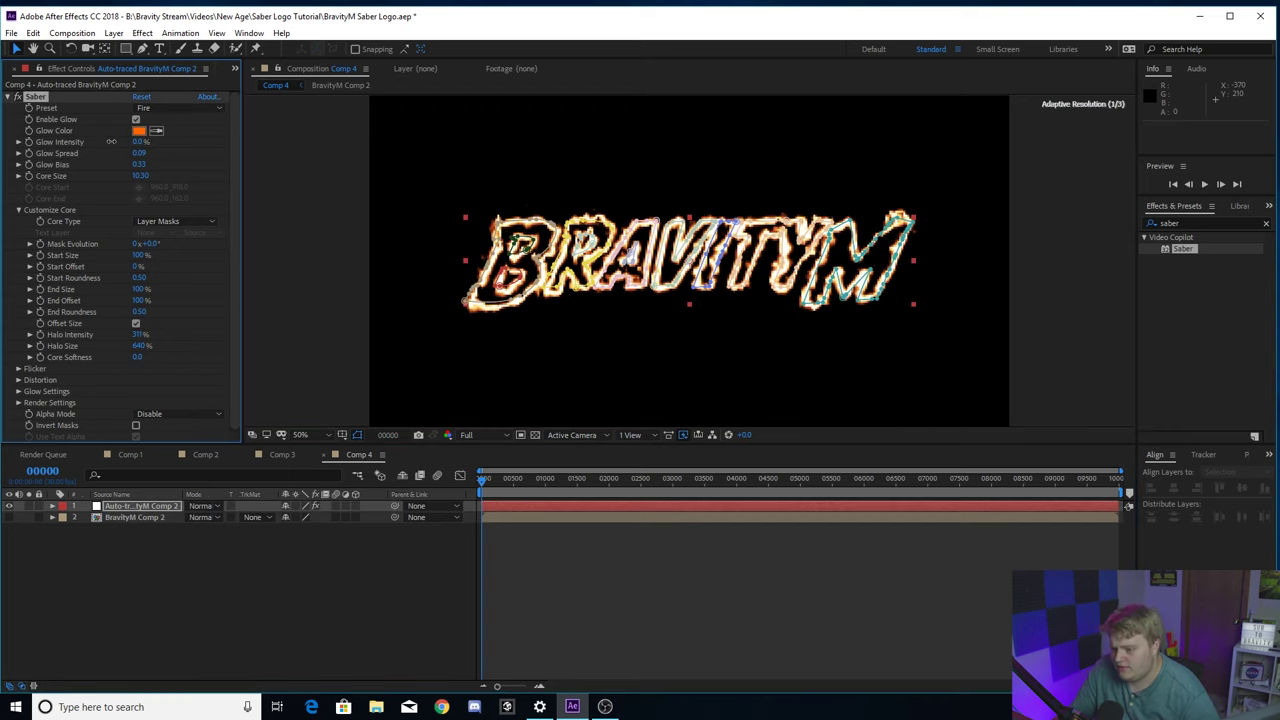
left_click(196, 560)
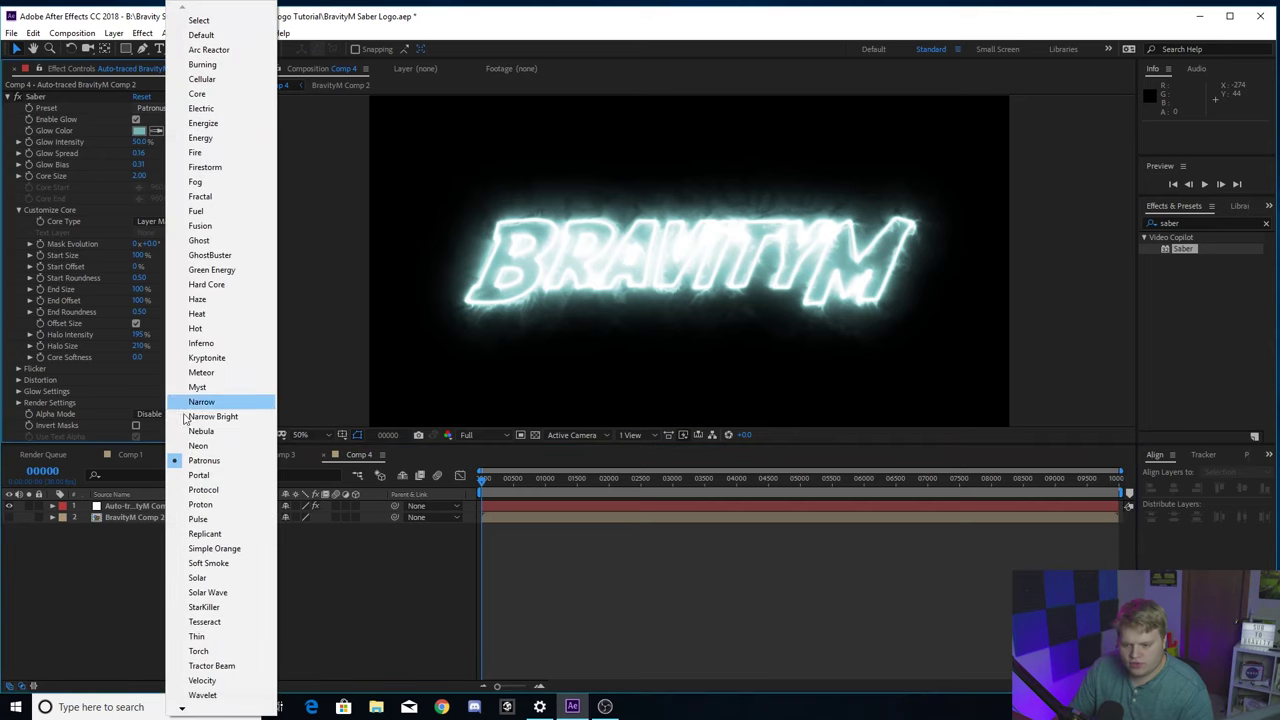
Try the Pulse and StarKiller presets, then reapply Fire with glow intensity at 21%.
left_click(216, 518)
left_click(150, 107)
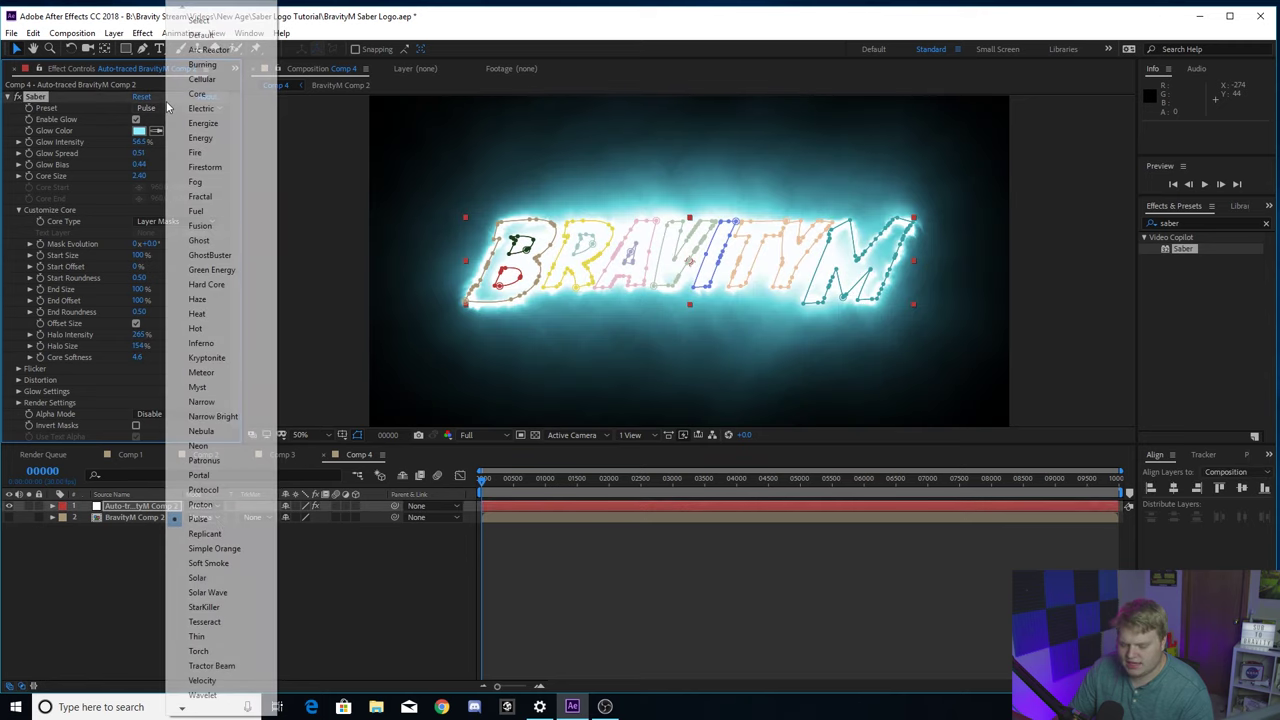
left_click(204, 607)
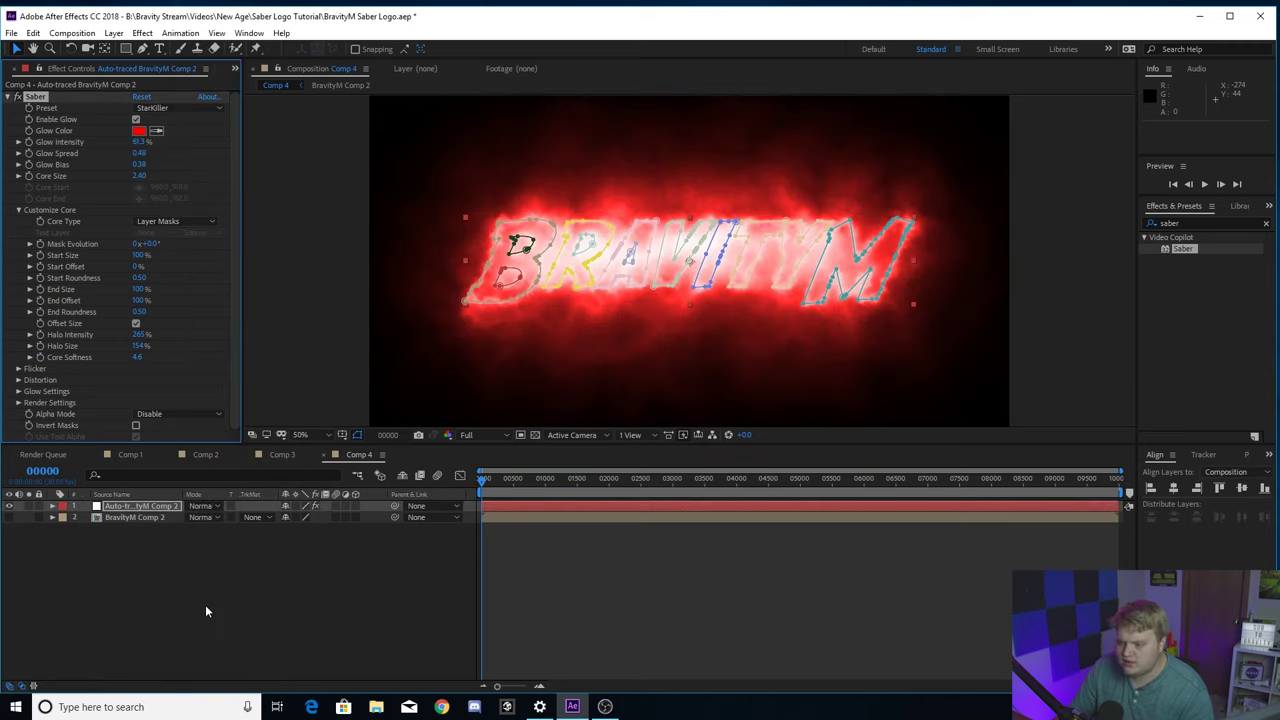
left_click(185, 106)
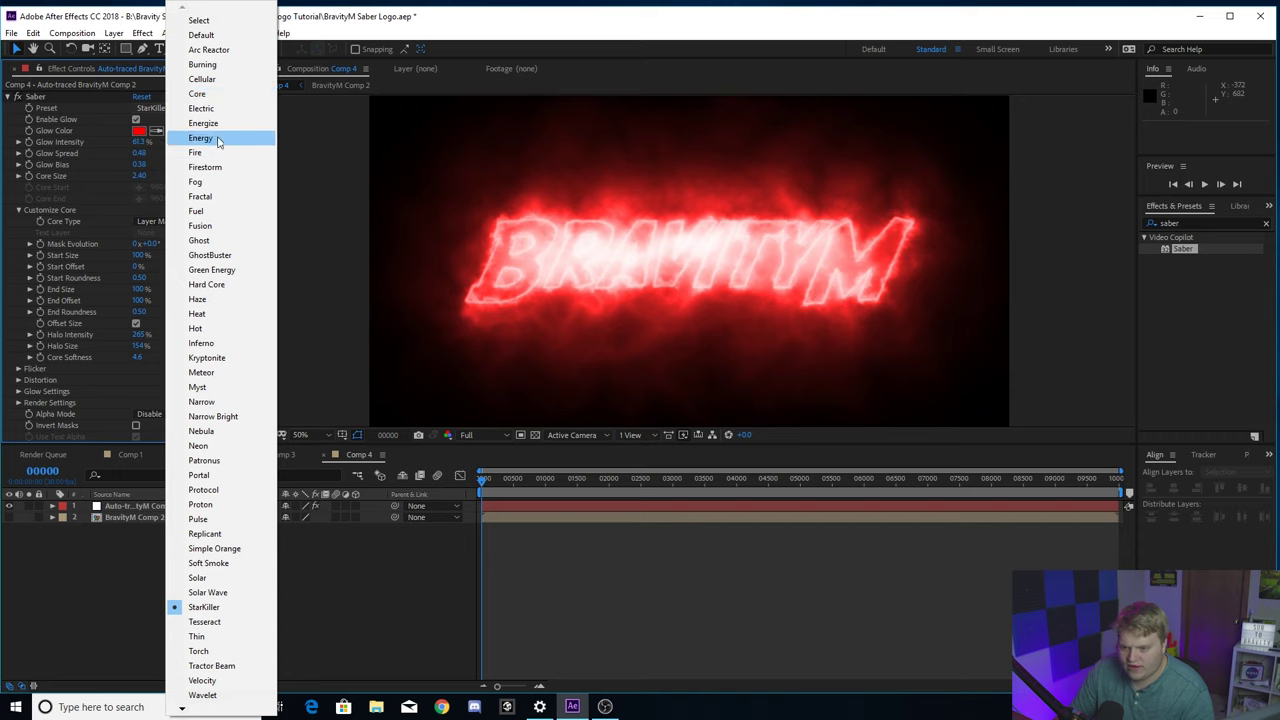
left_click(205, 152)
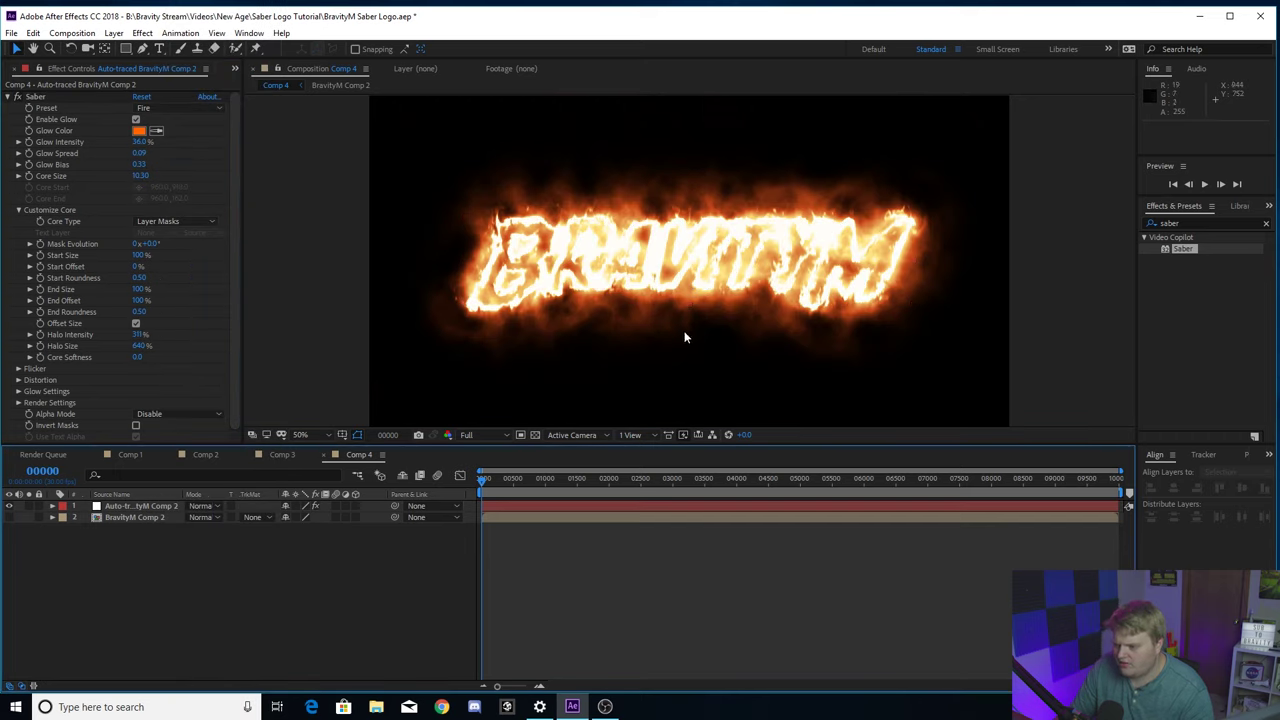
left_click_drag(139, 145, 129, 141)
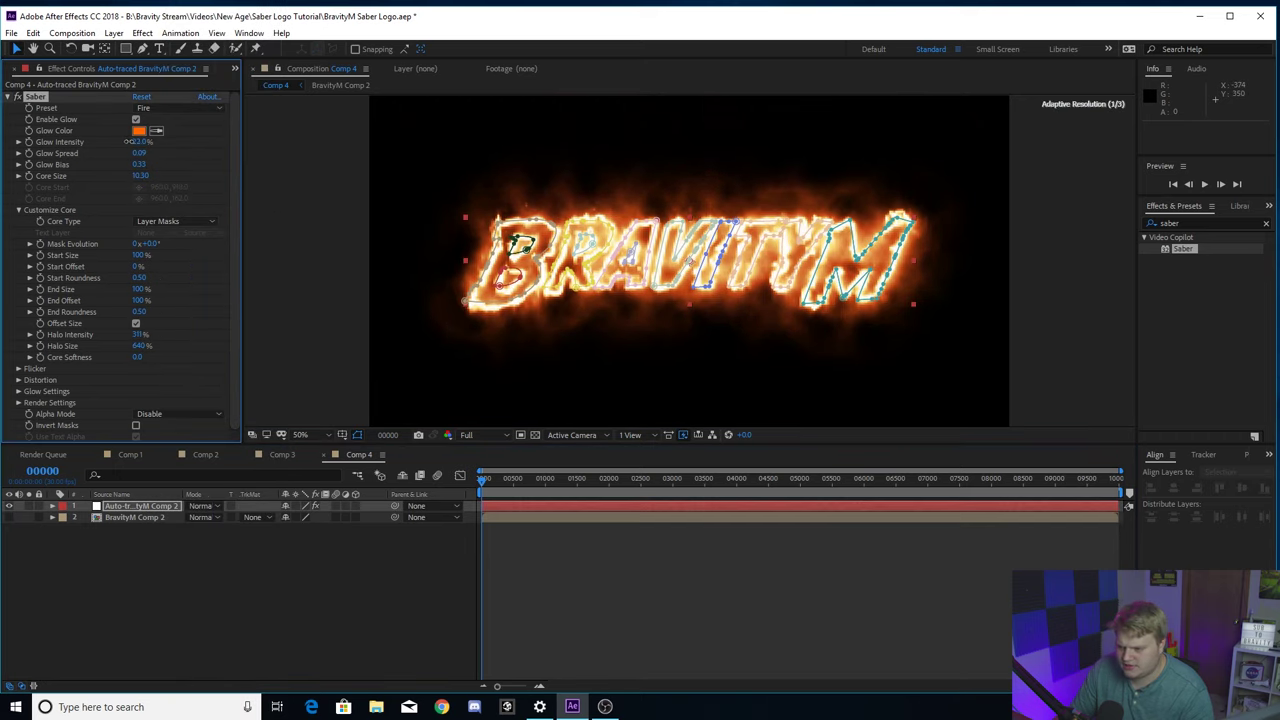
left_click(160, 644)
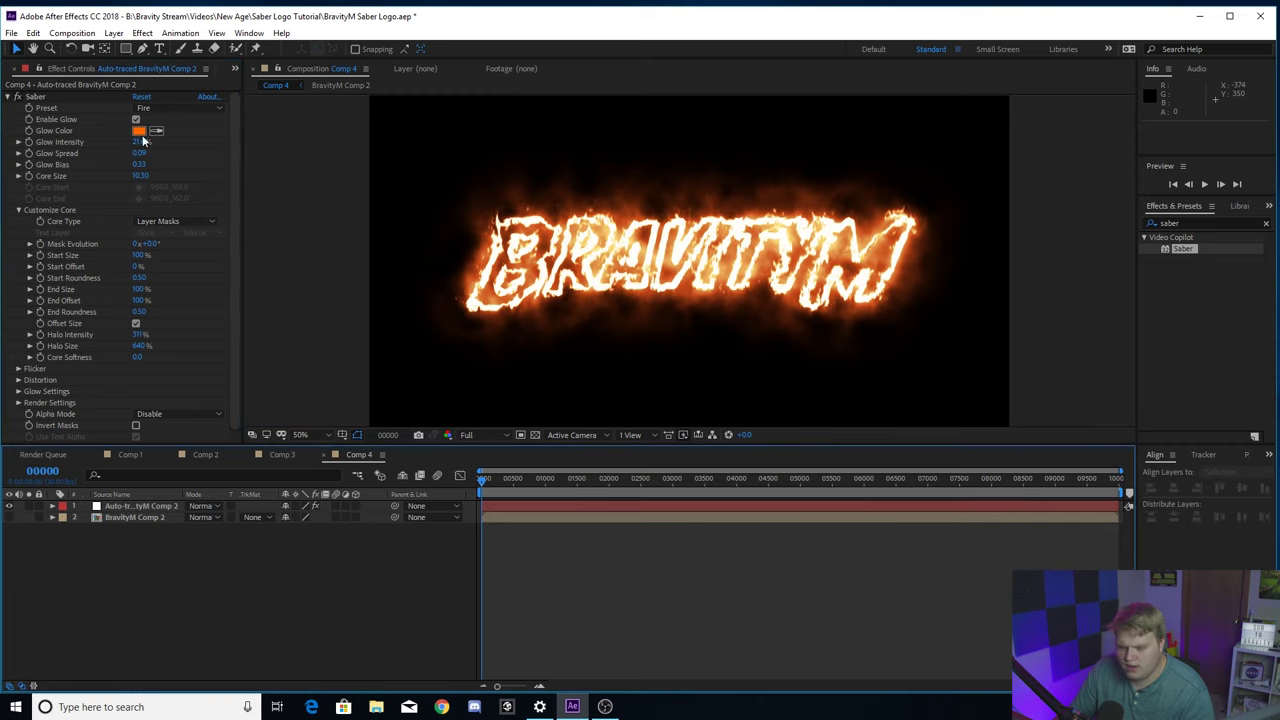
Change the Saber Glow Color to purple (4C25AD).
left_click(139, 131)
left_click(206, 88)
left_click(150, 87)
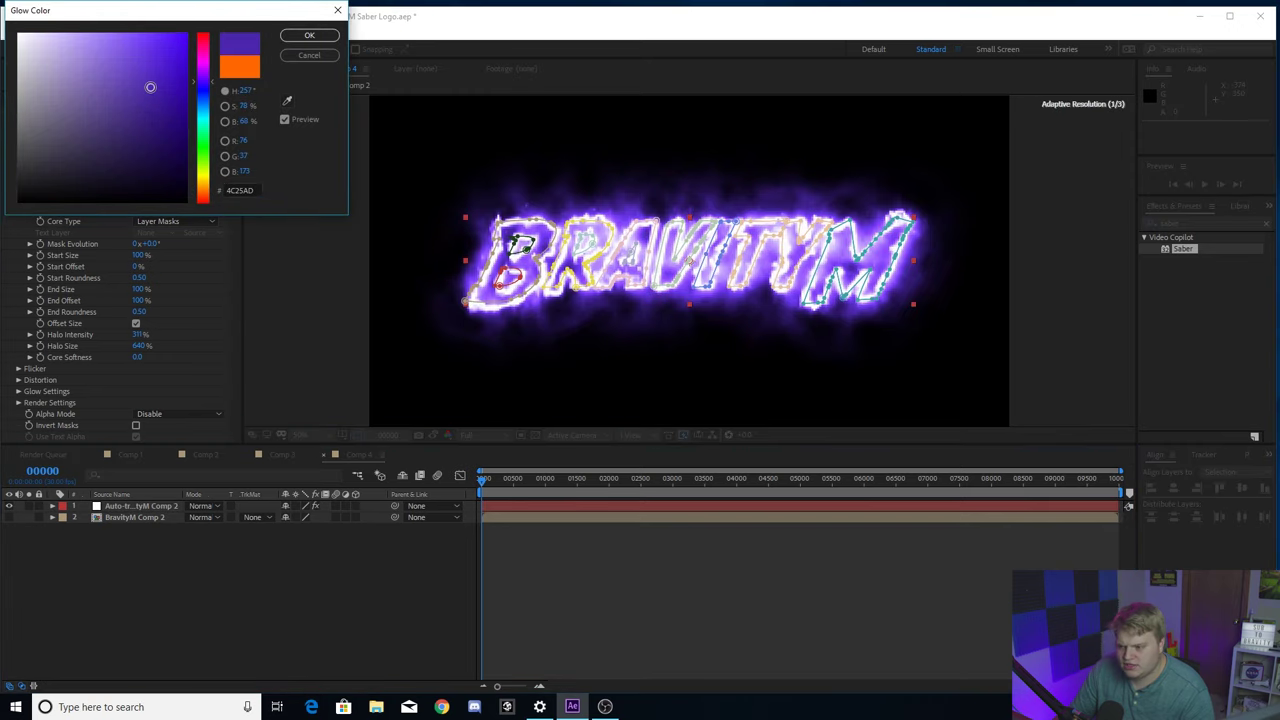
left_click_drag(152, 87, 173, 67)
left_click(296, 38)
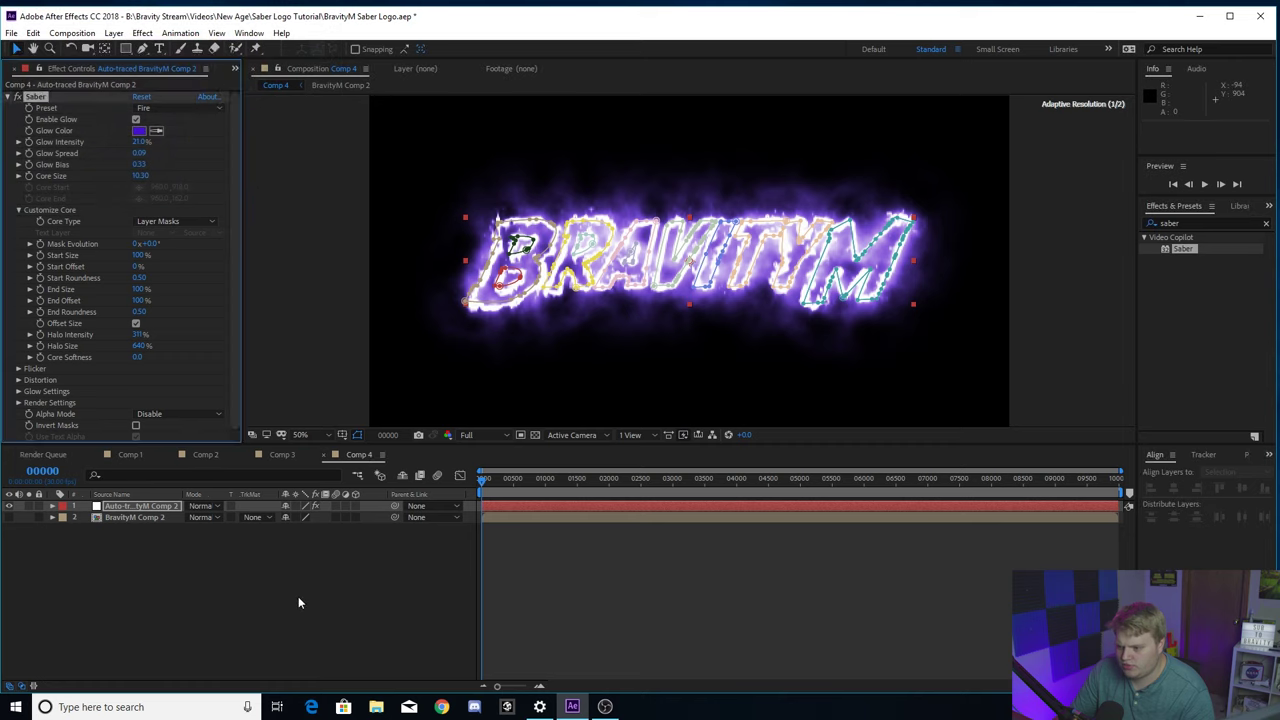
left_click(300, 590)
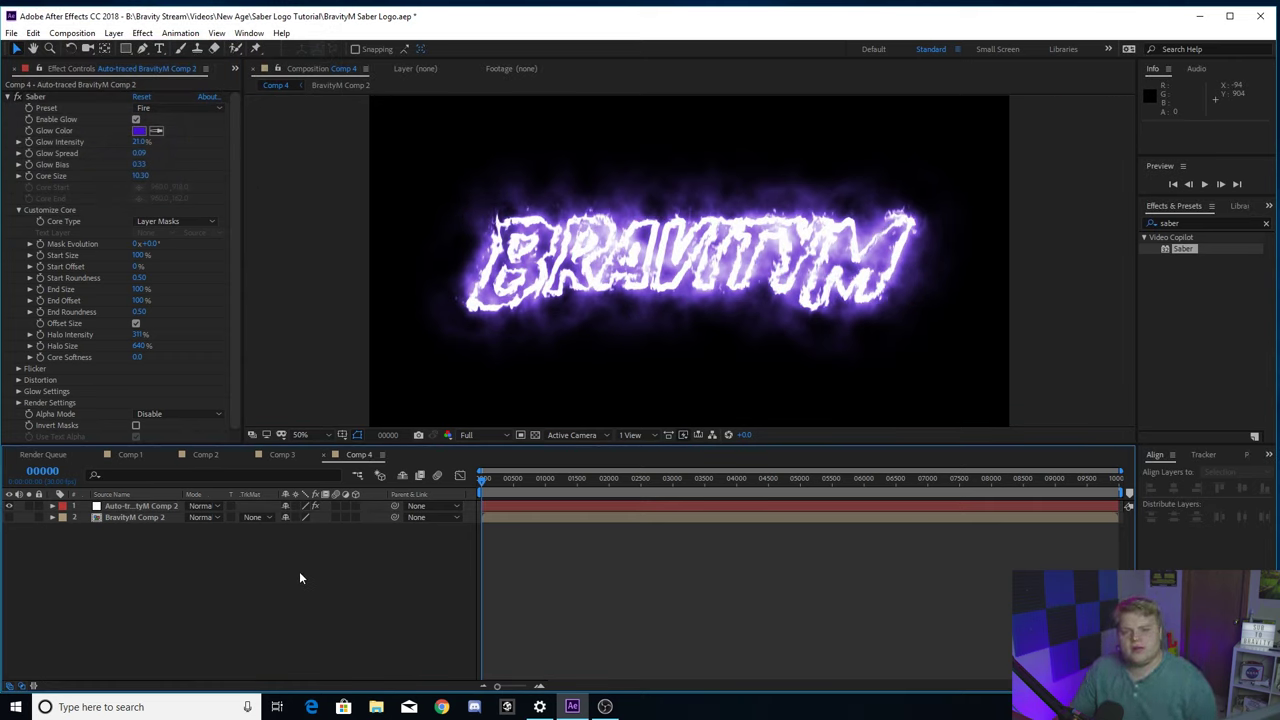
Apply the green Torch preset and preview its animation with the timeline zoomed in.
left_click(217, 107)
left_click(230, 640)
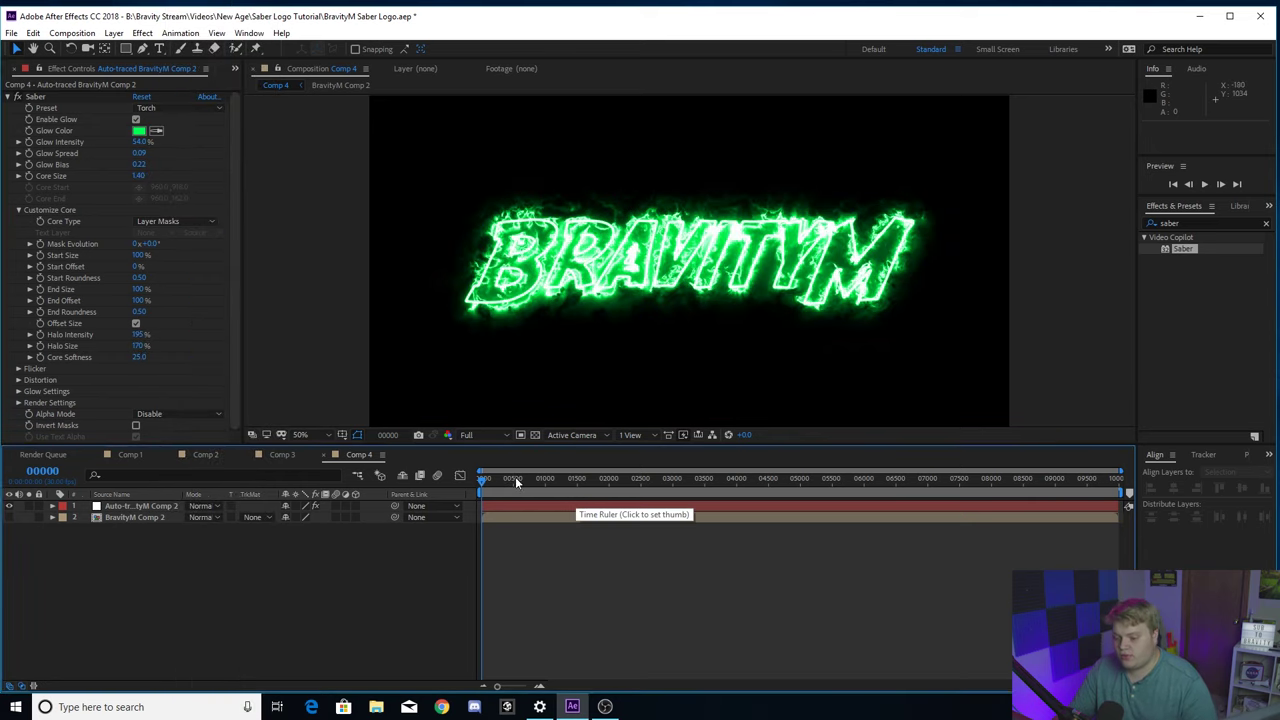
key("space")
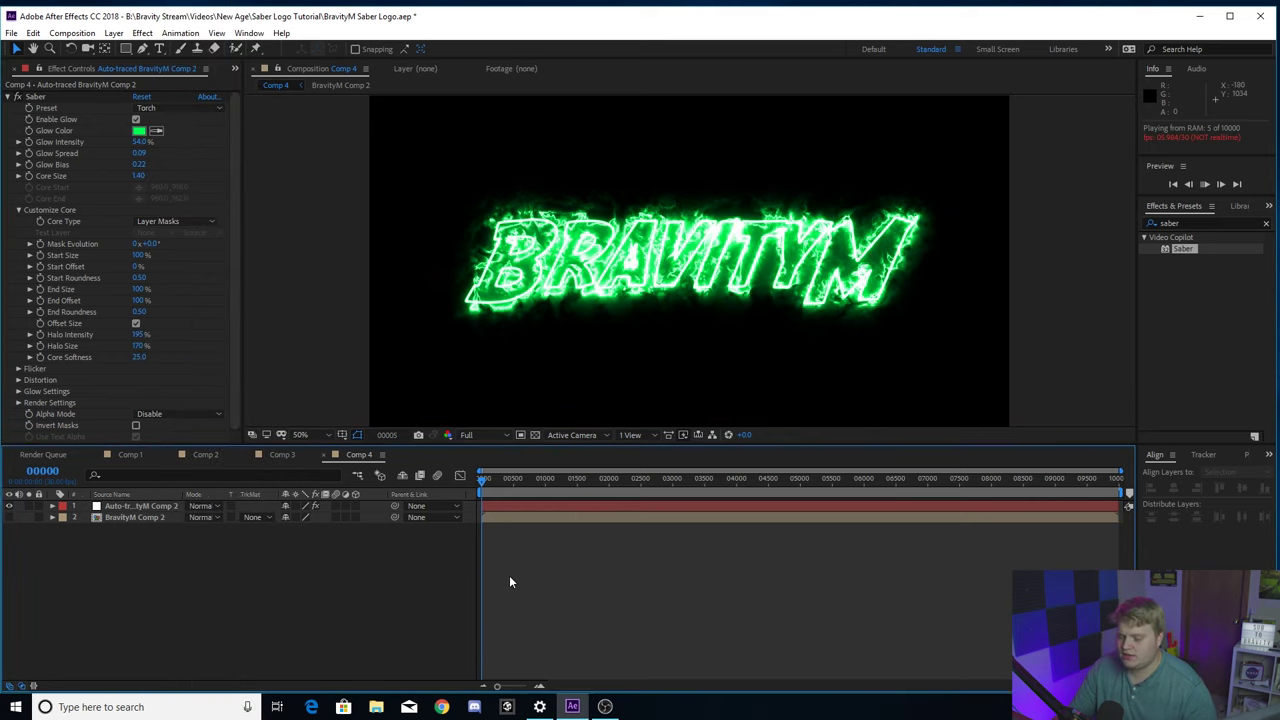
left_click(538, 687)
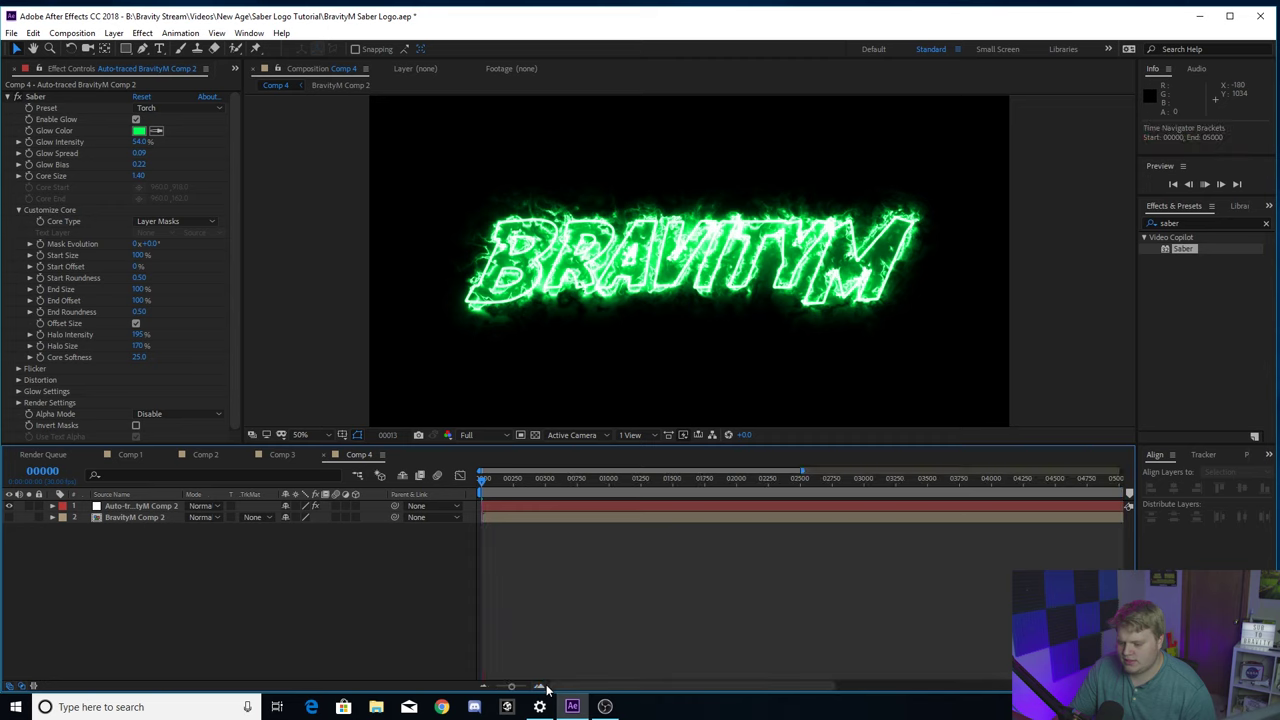
left_click(535, 687)
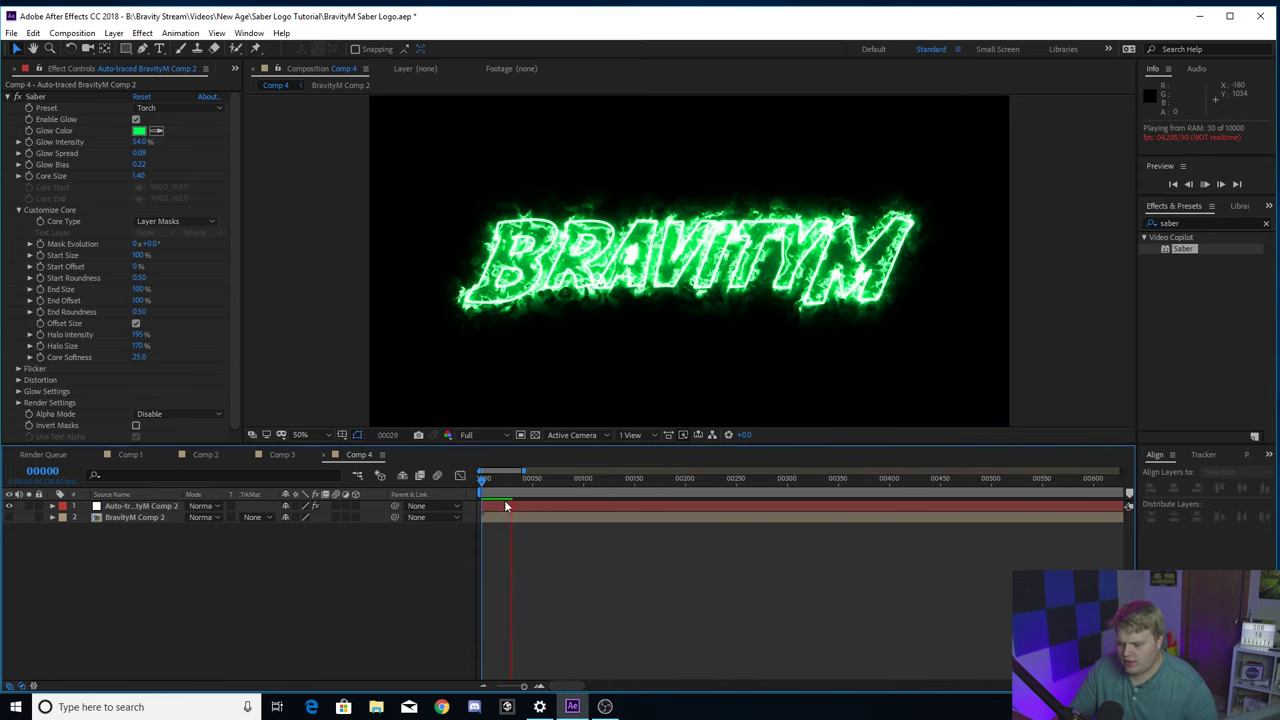
key("space")
key("space")
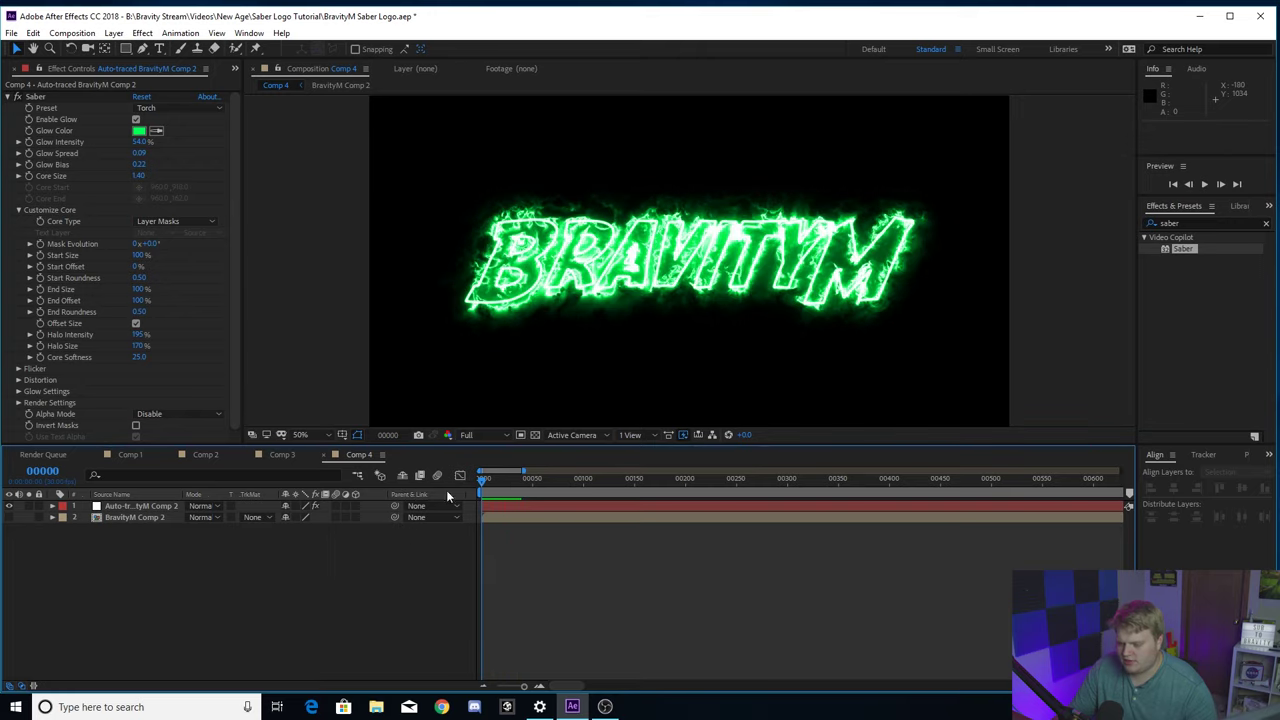
key("space")
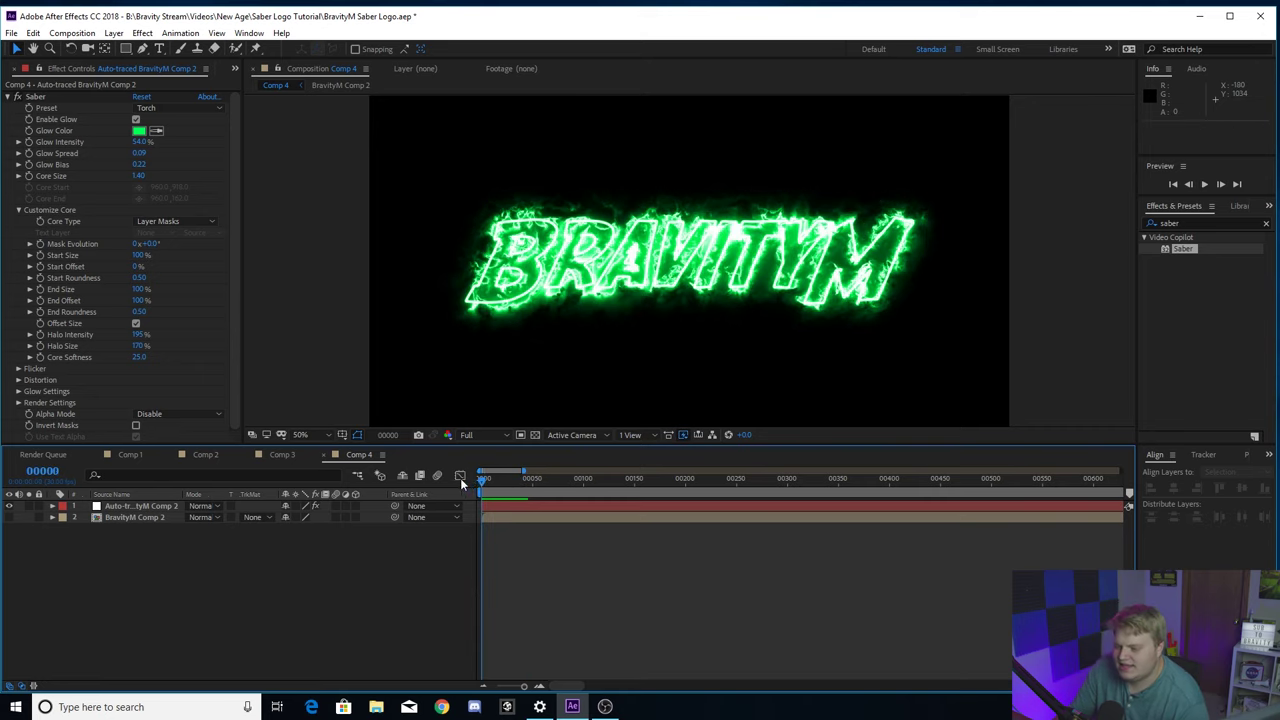